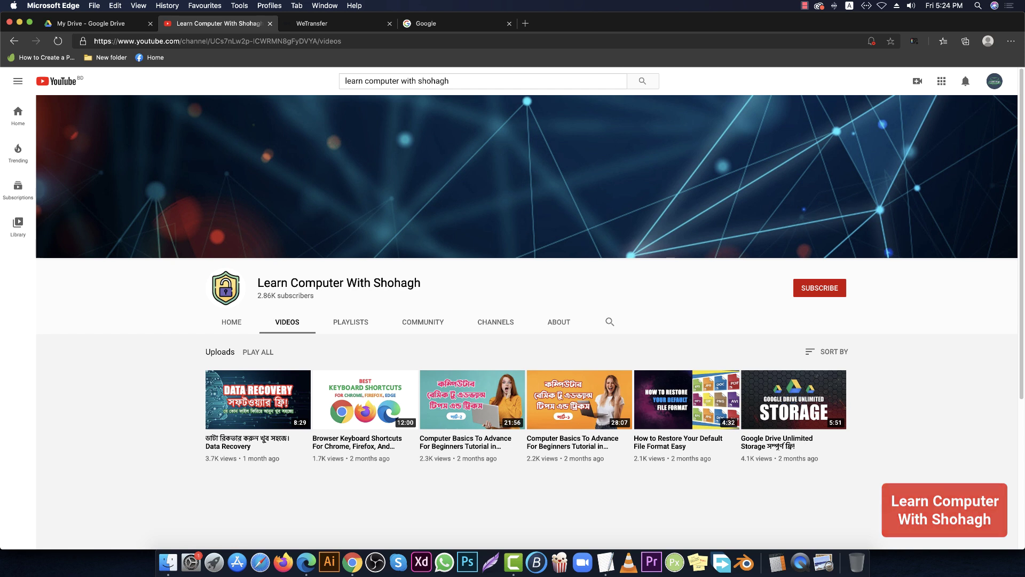
Step: Switch to the open Google page and open Google Drive from its list of apps
click(456, 23)
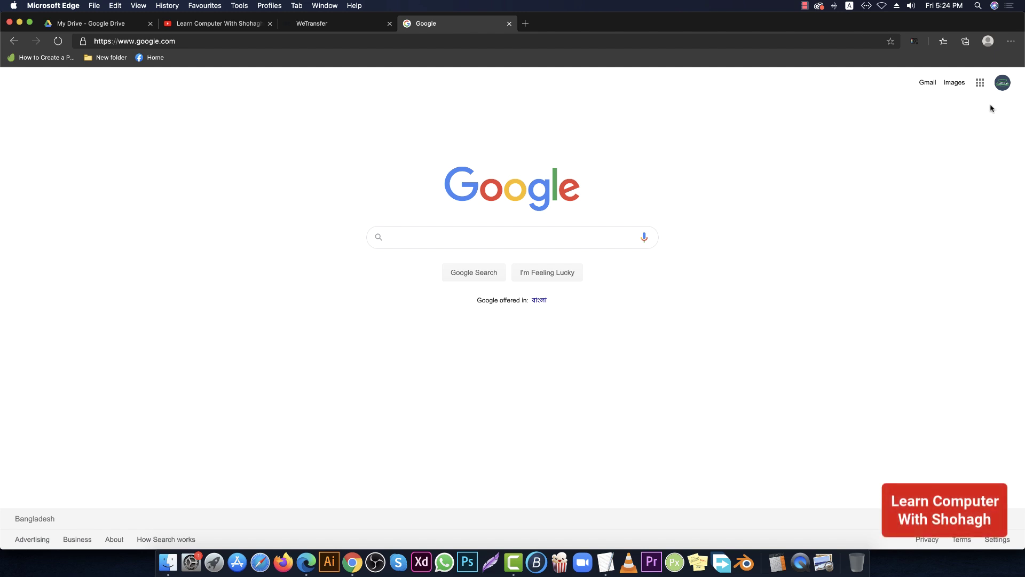
click(980, 84)
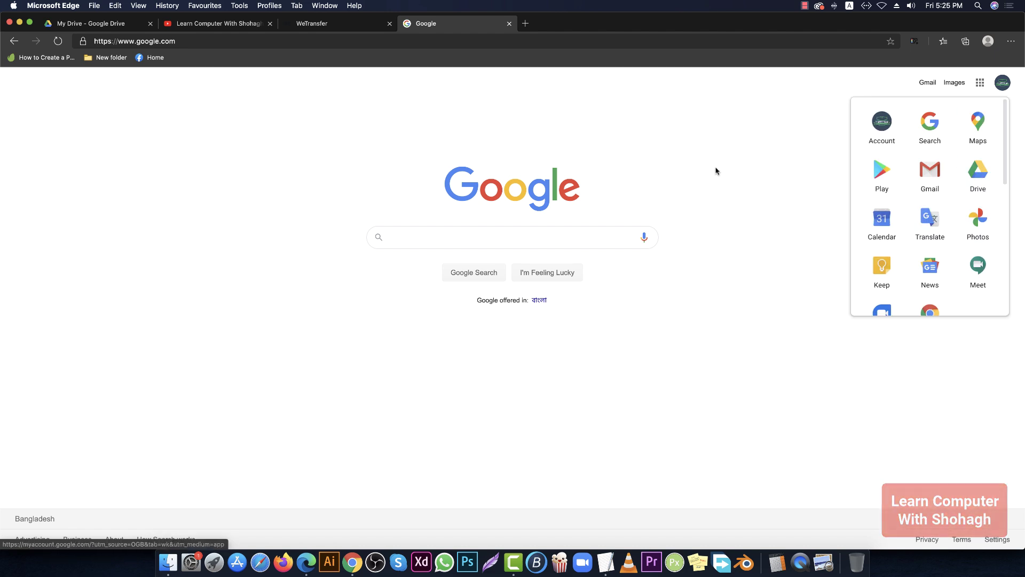
click(974, 175)
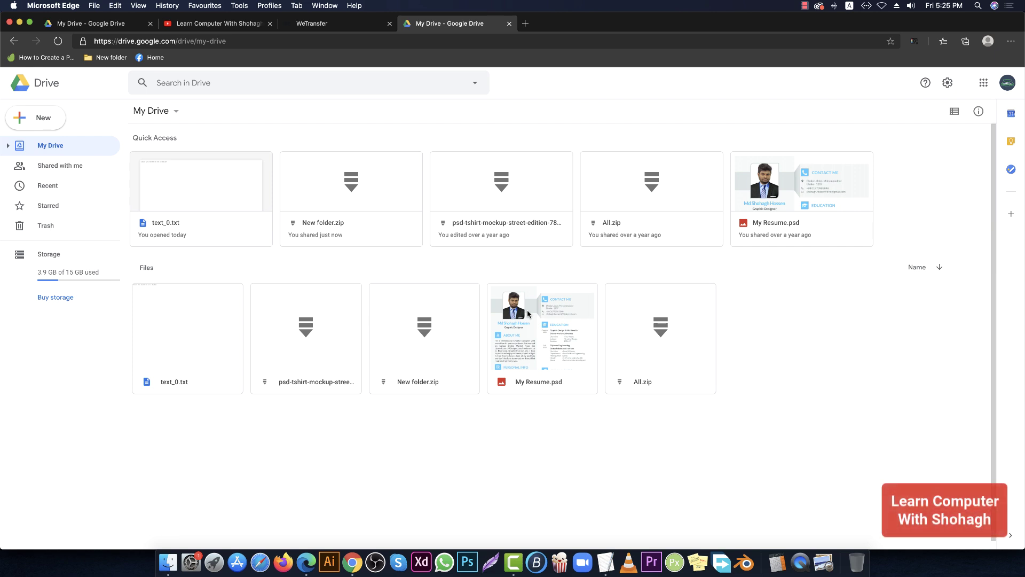
Step: Search Drive for "all"
click(239, 87)
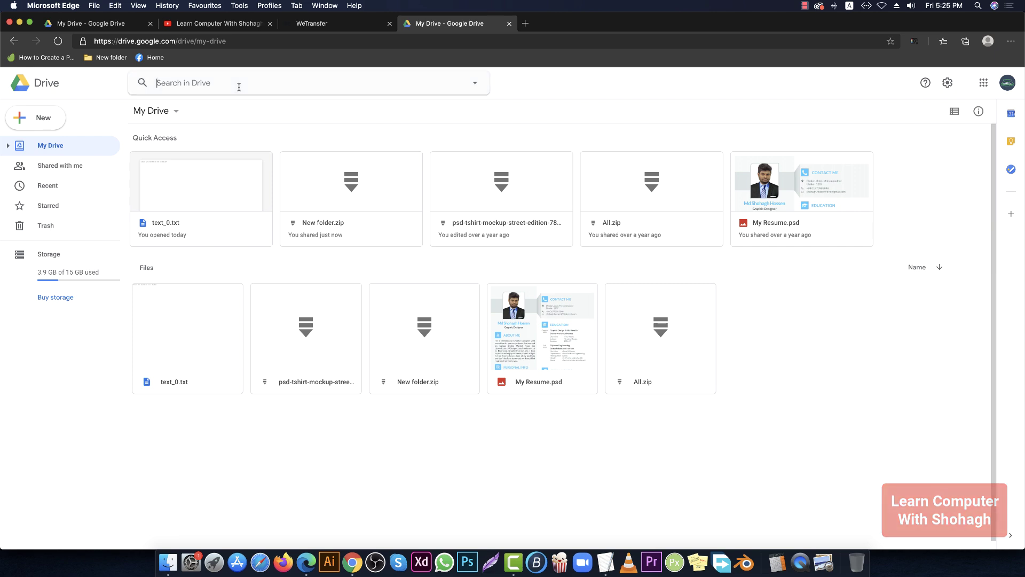
click(78, 358)
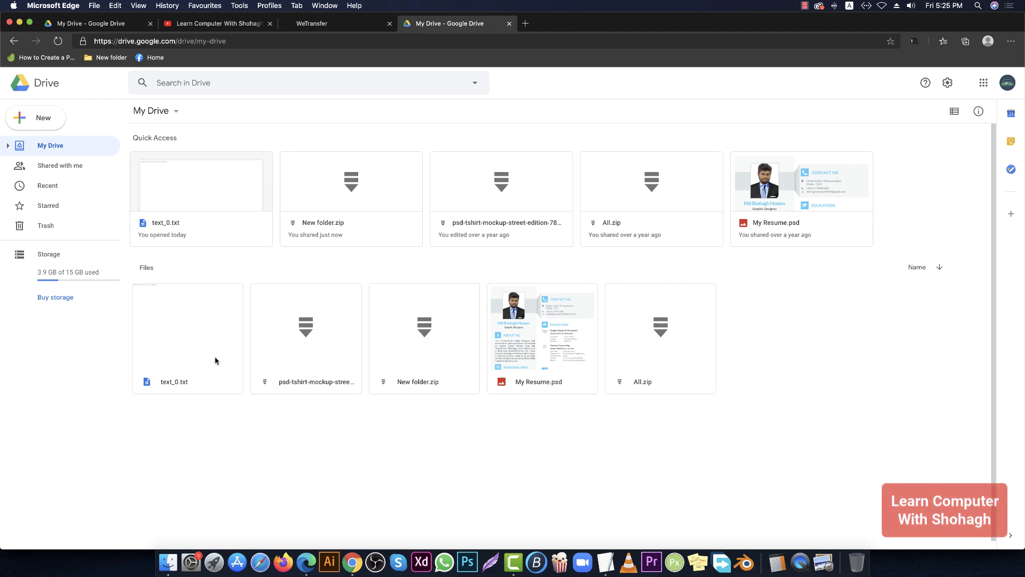
click(368, 82)
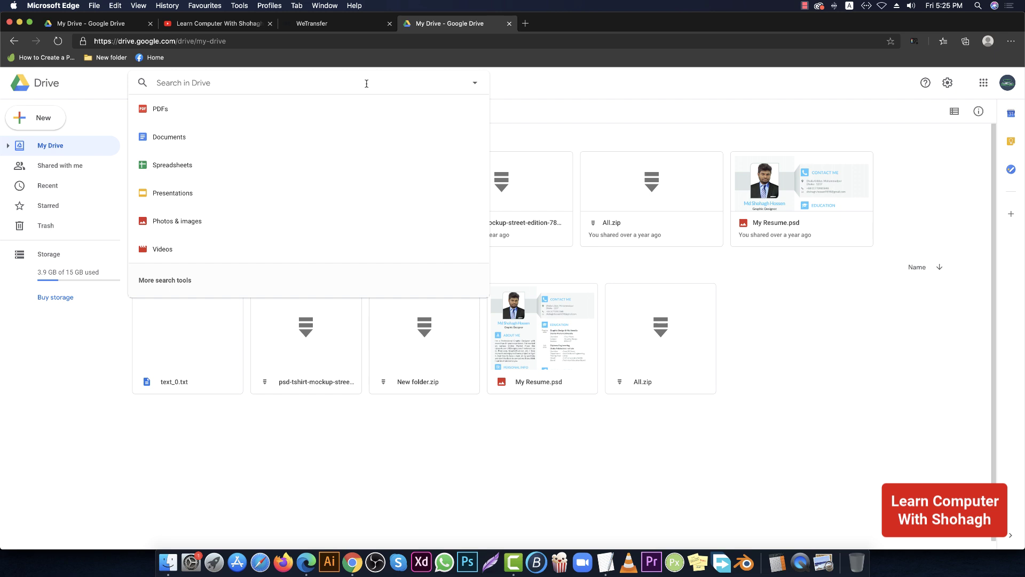
text(all)
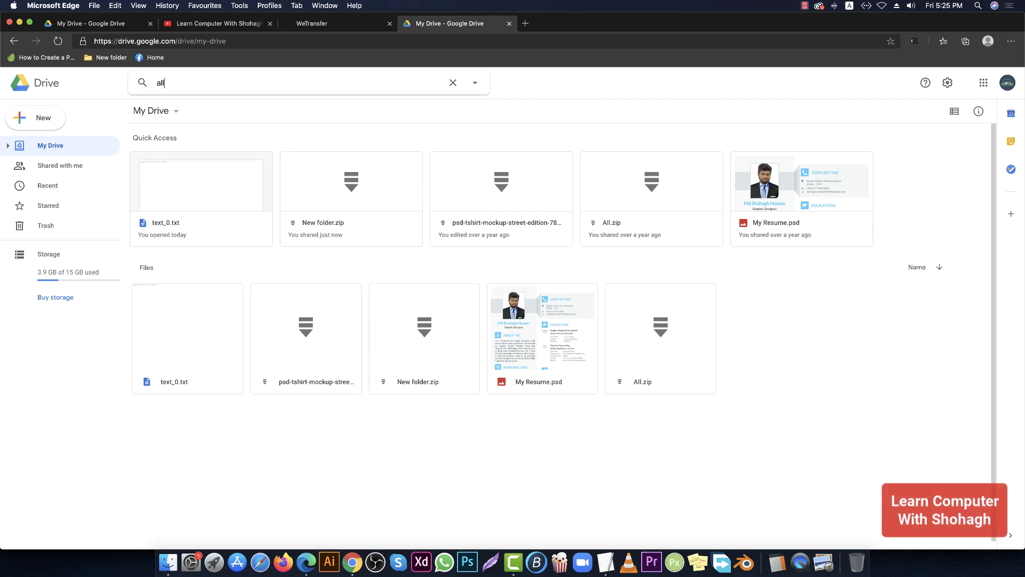
key(Return)
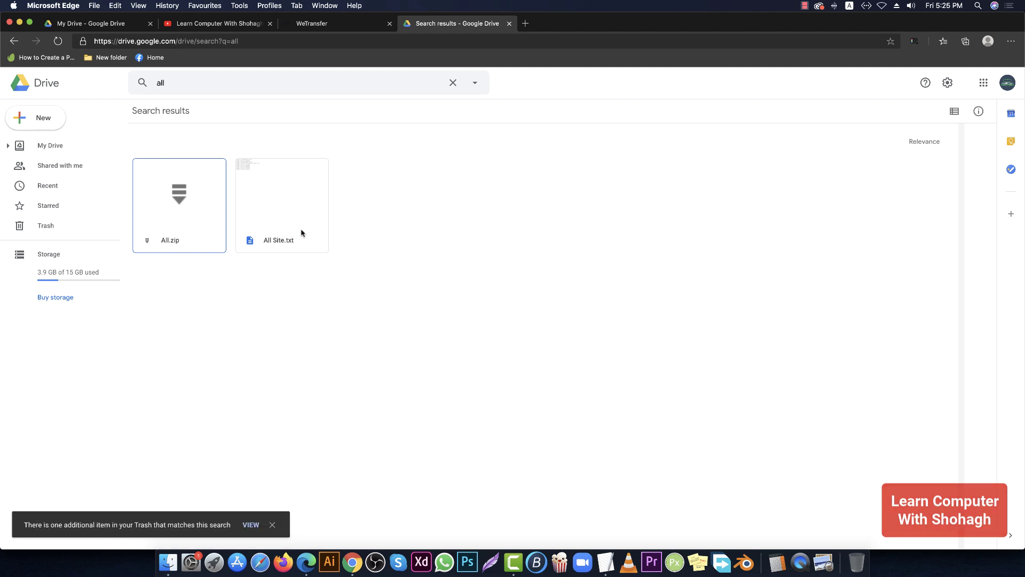
Step: Clear the search term, view the advanced search filters, and return to My Drive
click(452, 82)
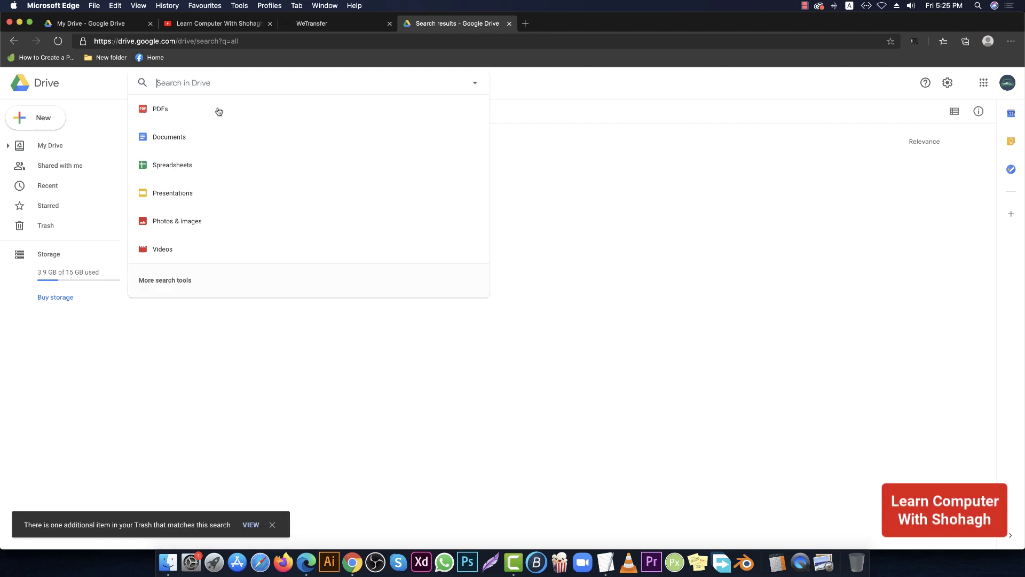
click(475, 82)
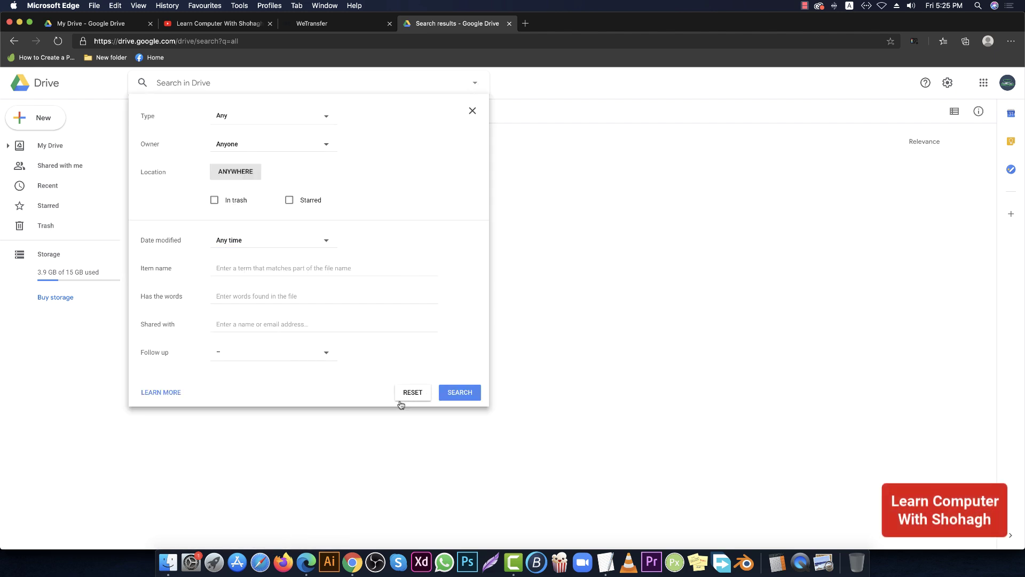
click(472, 111)
click(55, 145)
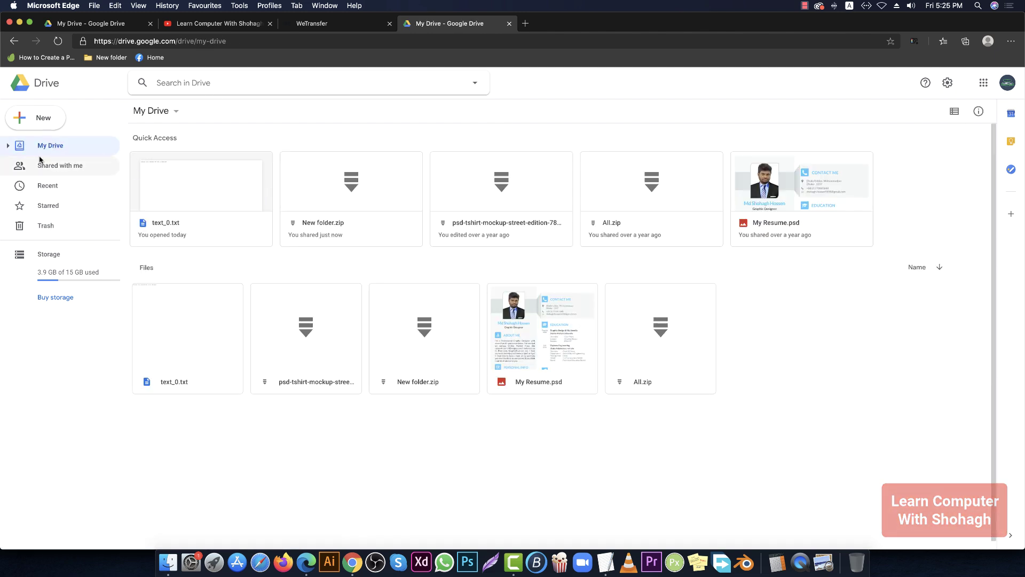
click(175, 112)
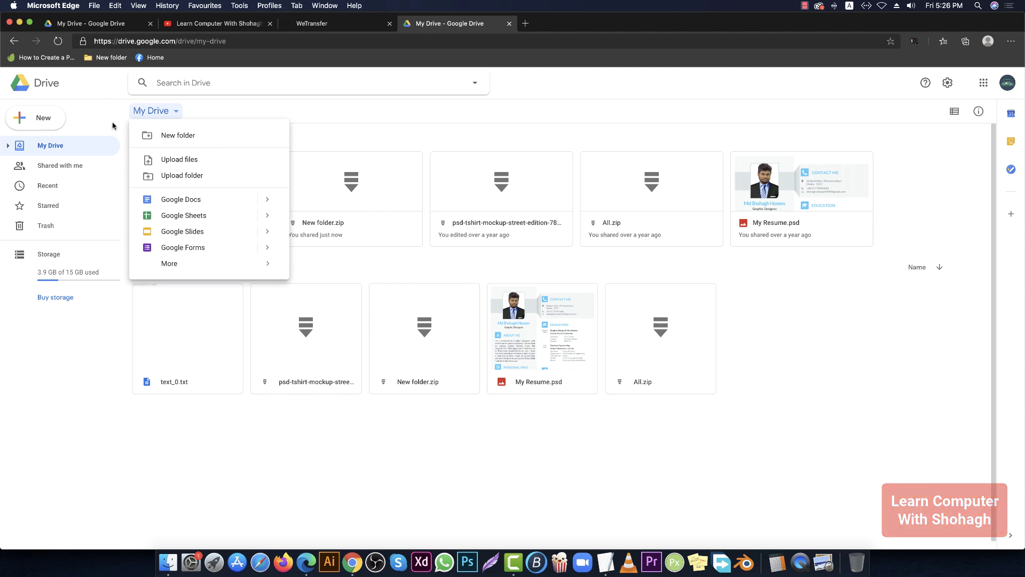
click(97, 114)
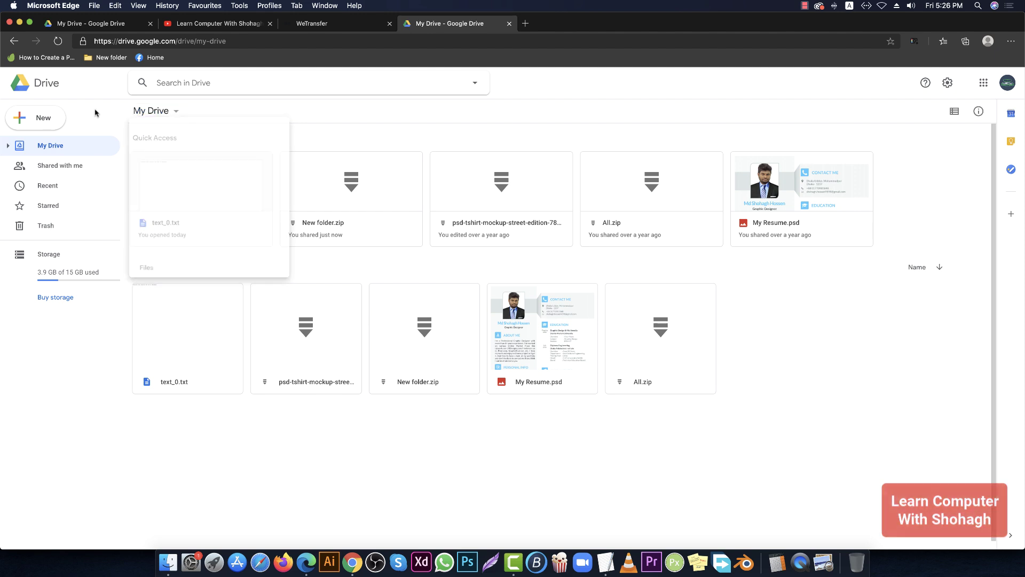
click(43, 121)
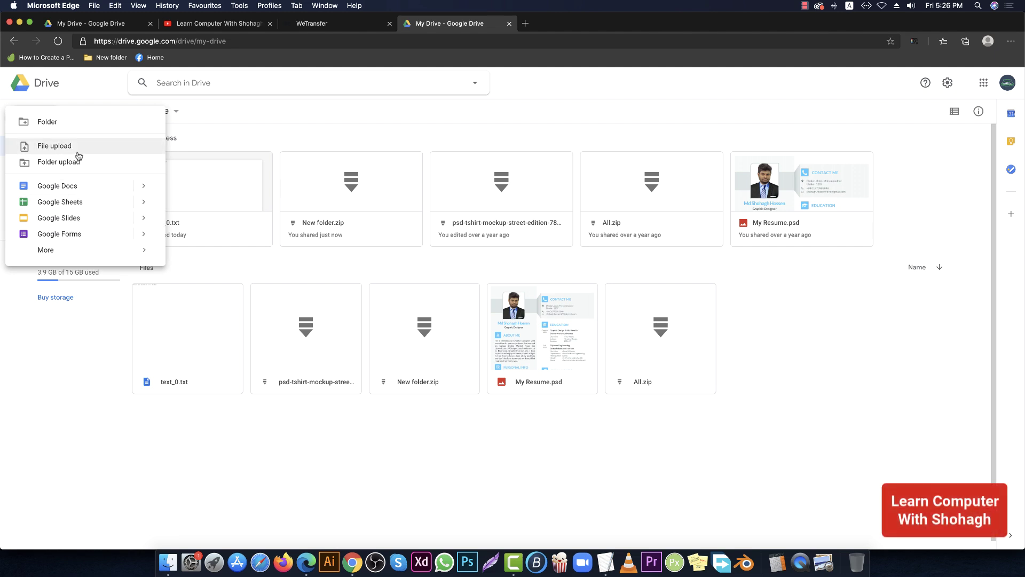
click(876, 404)
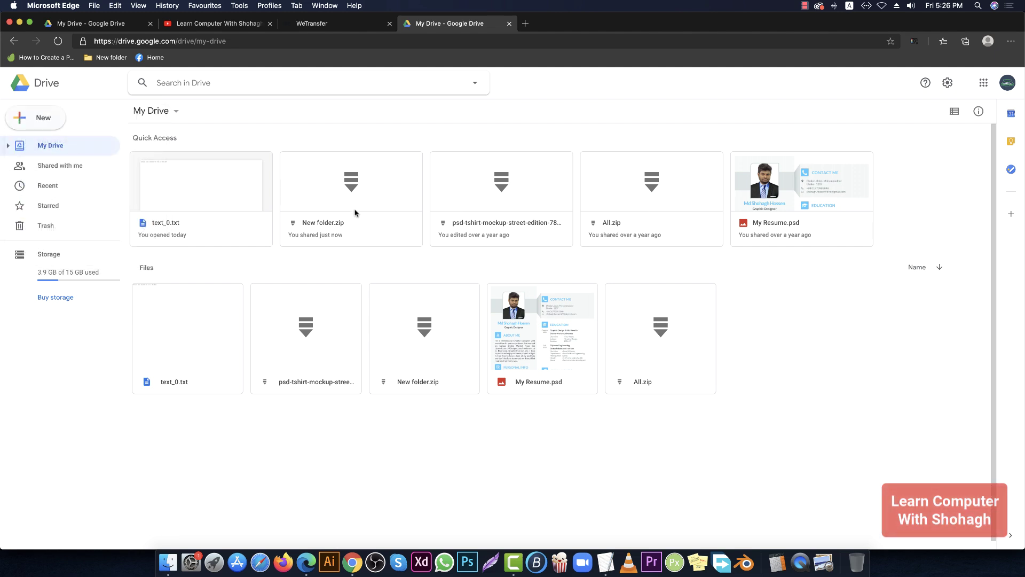
drag(373, 281, 366, 268)
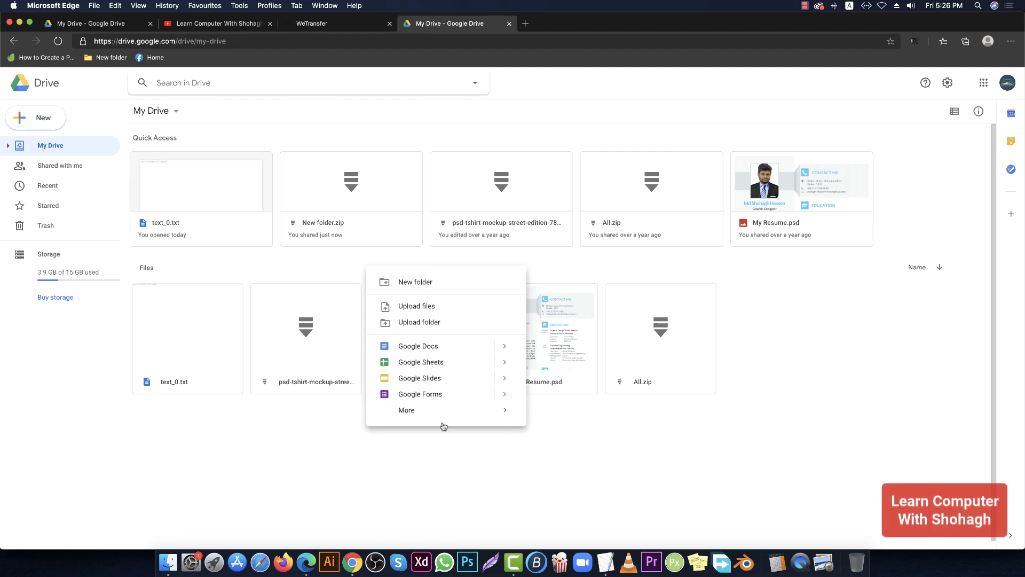
click(302, 447)
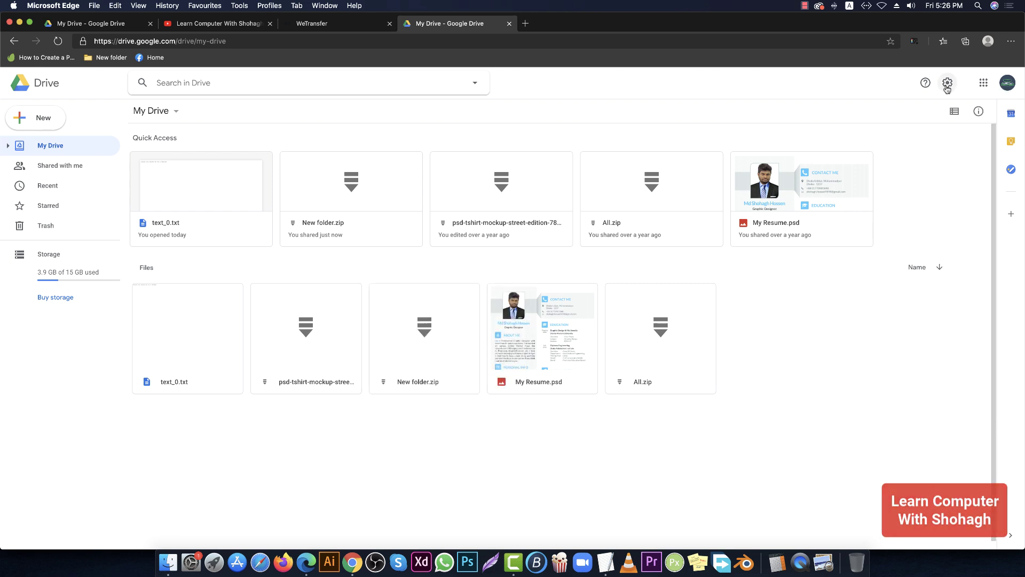
Step: Switch the My Drive files to list layout and back to grid layout
click(955, 112)
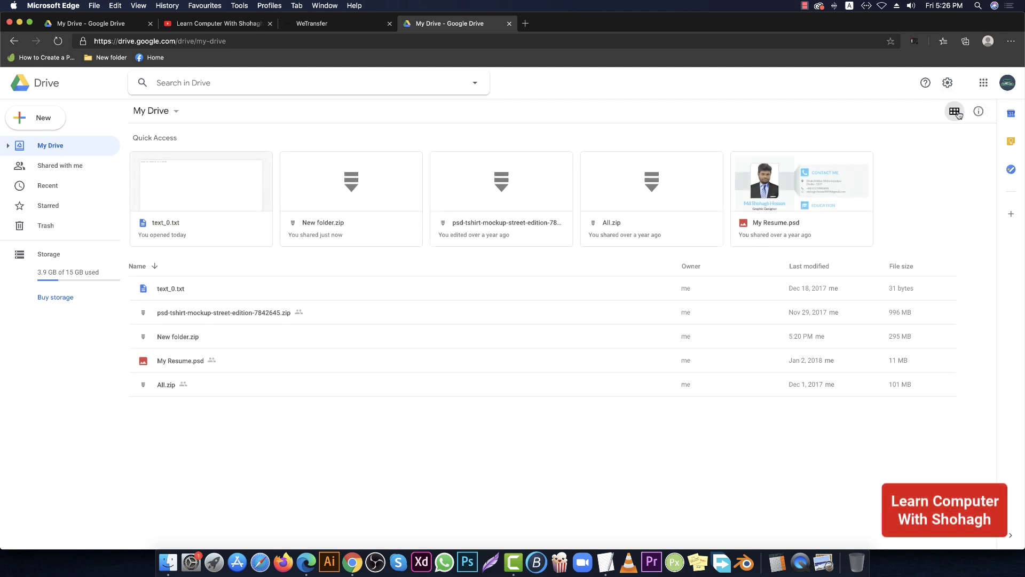
click(955, 111)
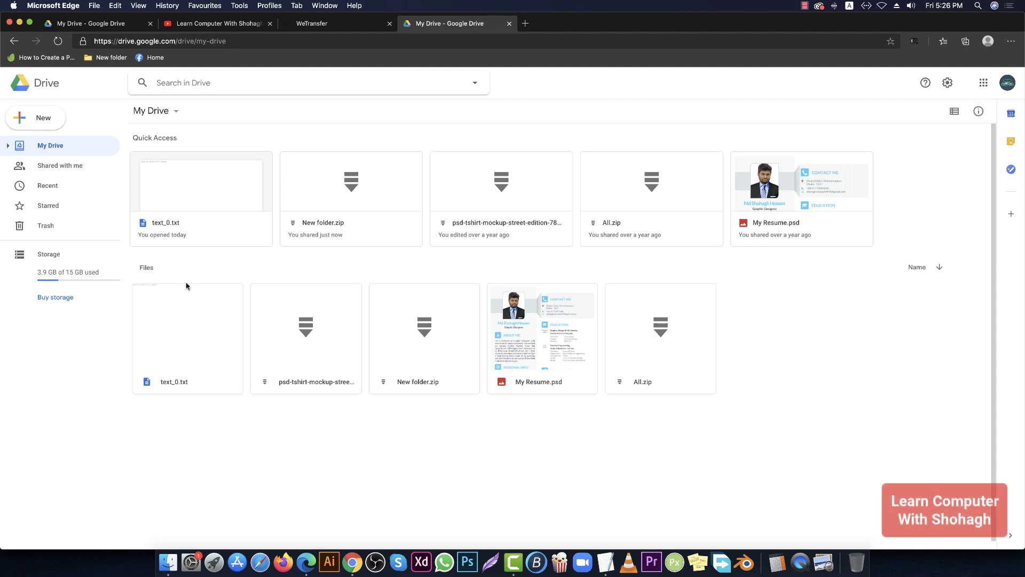
Step: Remove the file text_0.txt from My Drive
click(327, 323)
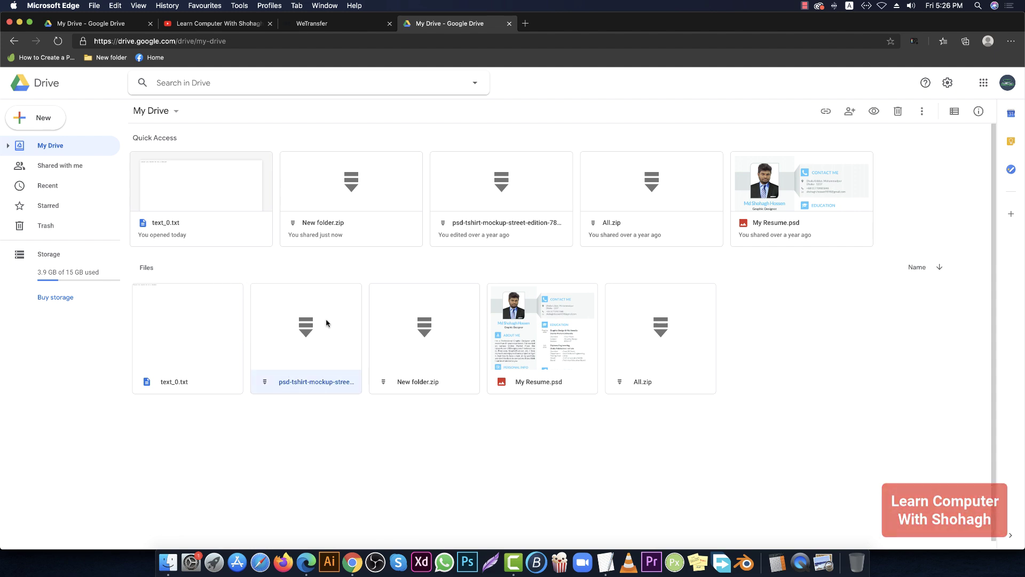
click(195, 318)
right_click(192, 315)
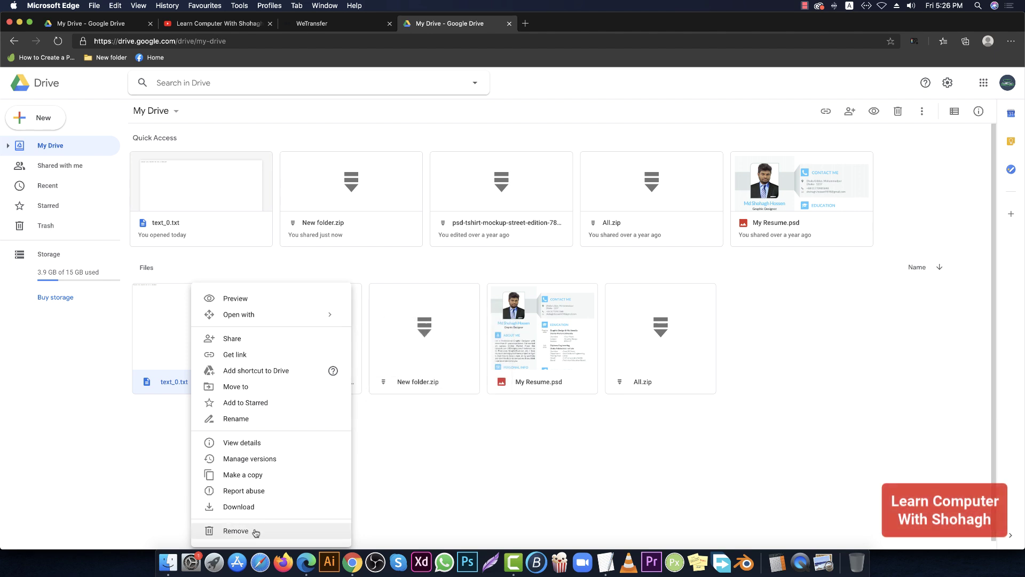
click(256, 532)
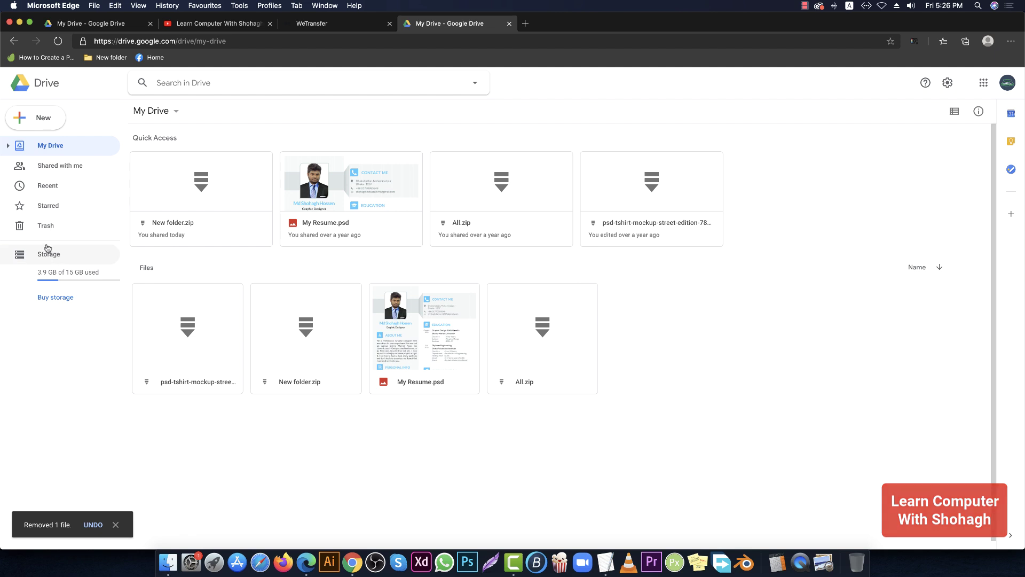
Step: Open the storage usage list, select all its files, and view the actions available for them
click(62, 272)
drag(232, 300, 233, 150)
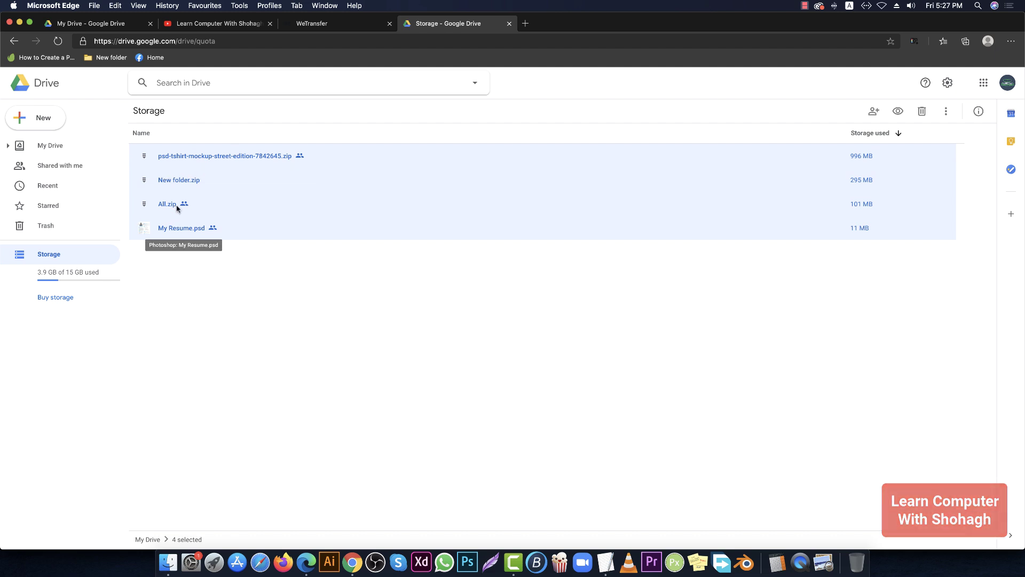
right_click(180, 182)
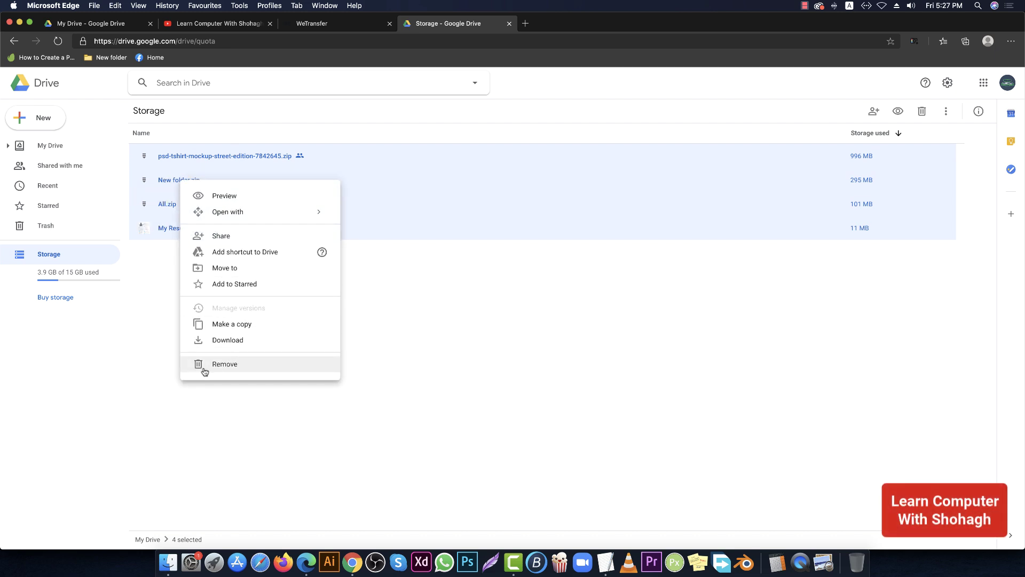
click(224, 363)
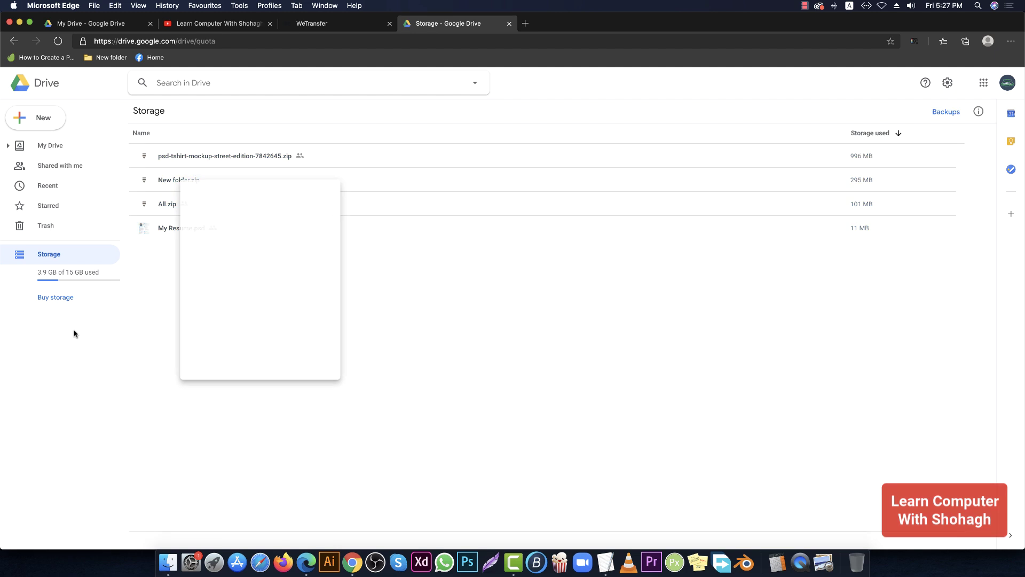
drag(226, 264, 229, 153)
right_click(217, 191)
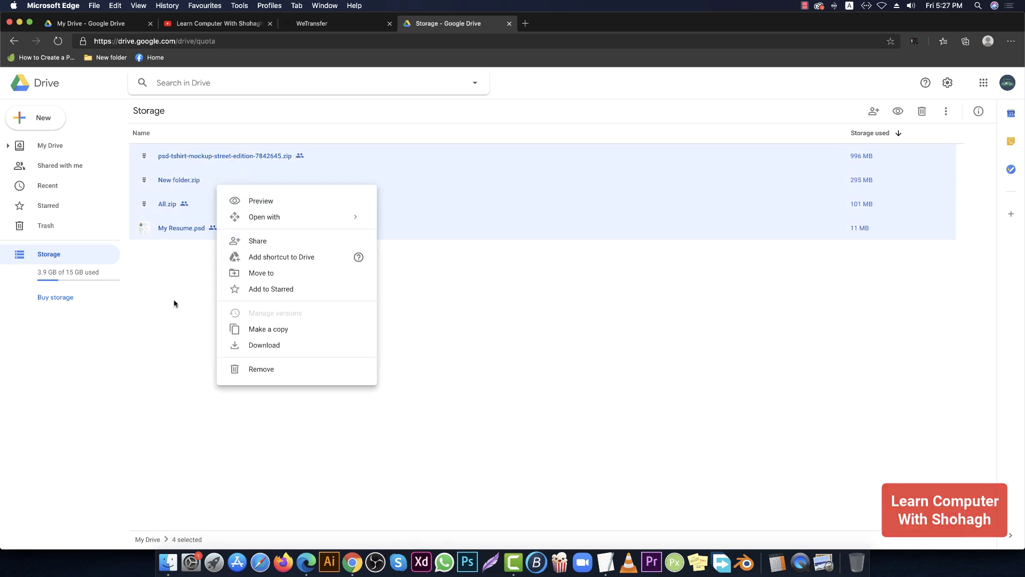
click(176, 302)
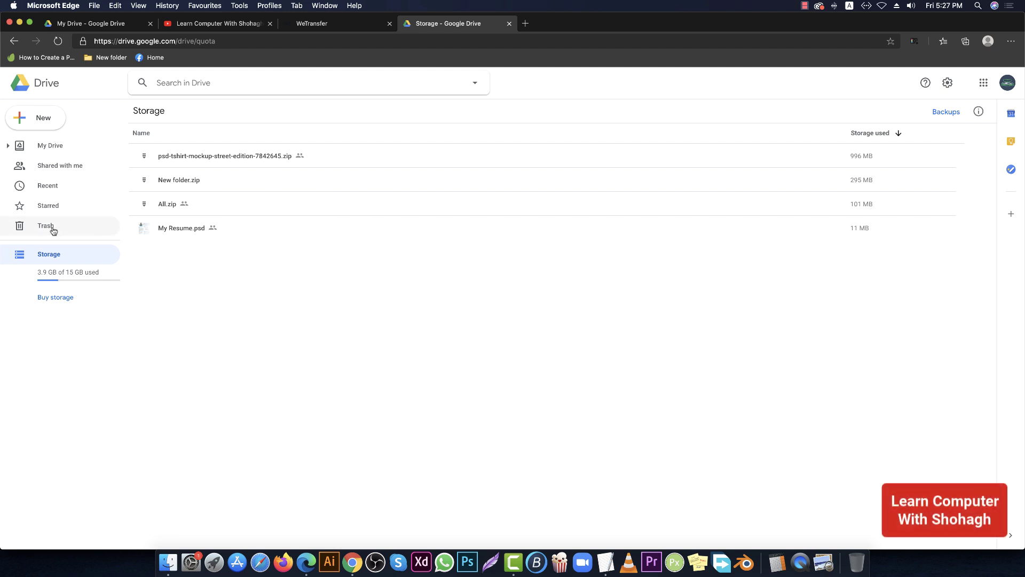
Step: Open the Trash and look through its files and folders
click(51, 150)
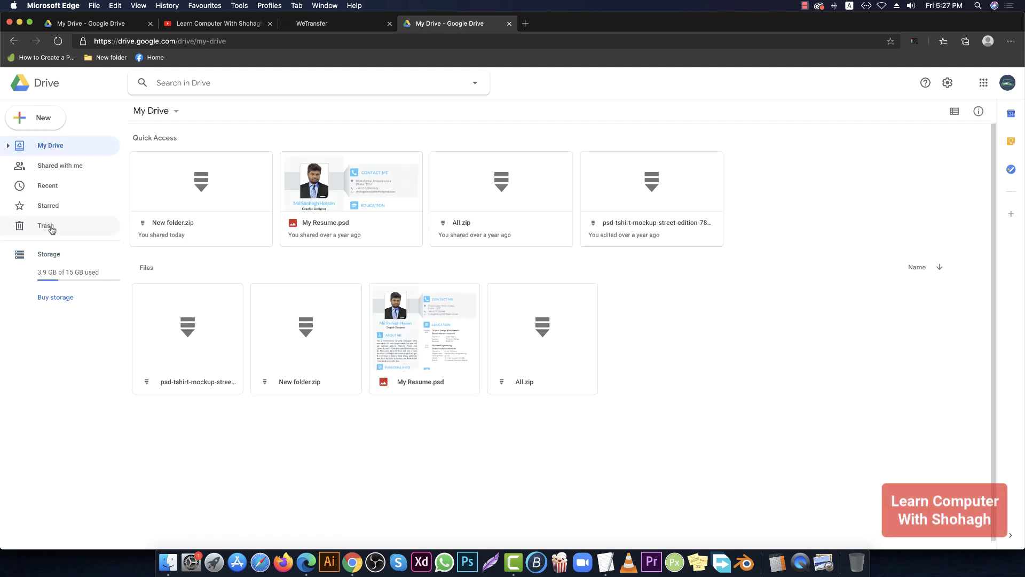
click(49, 227)
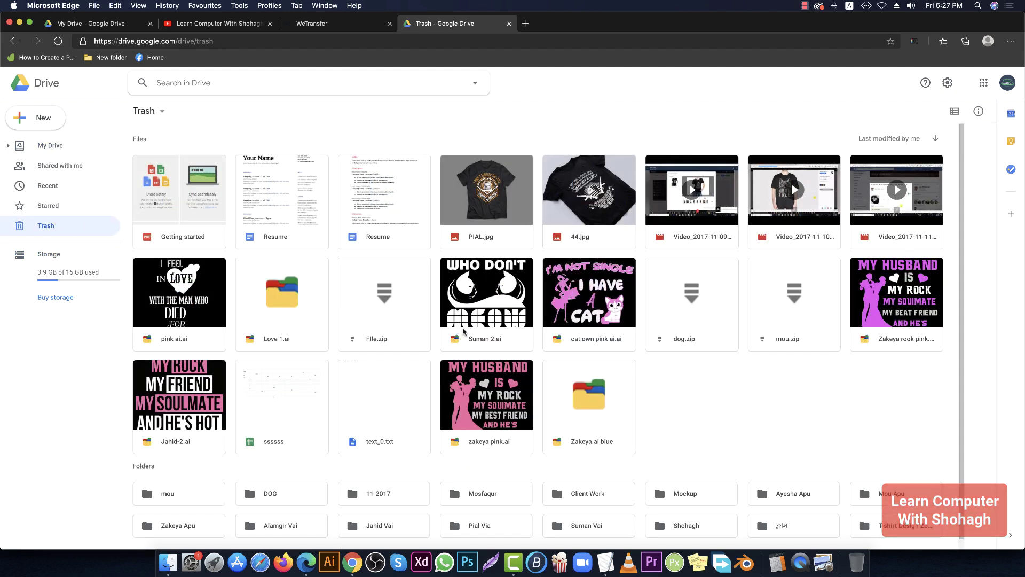
scroll(369, 309, down, 1)
scroll(370, 308, up, 1)
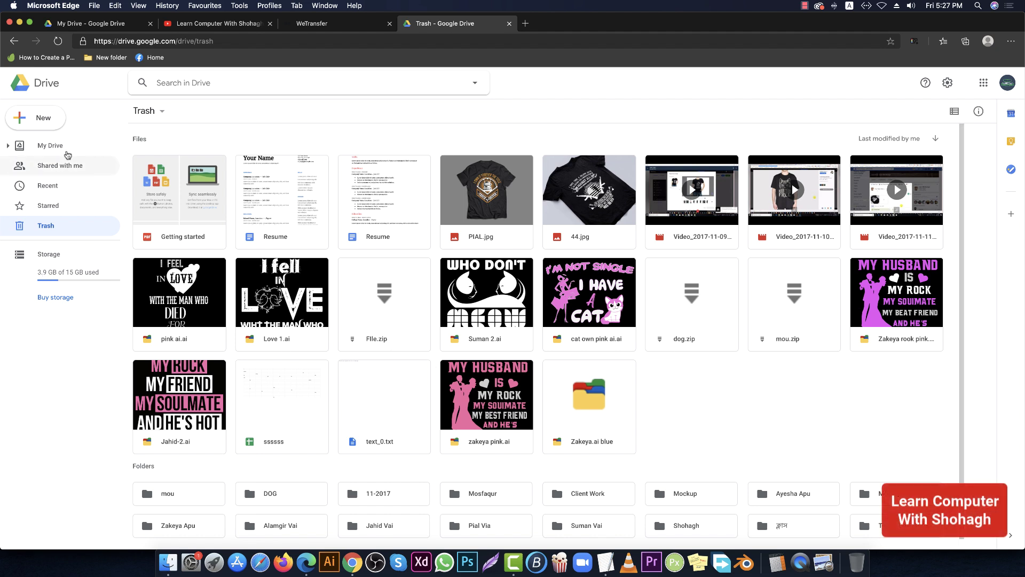
click(50, 145)
right_click(540, 307)
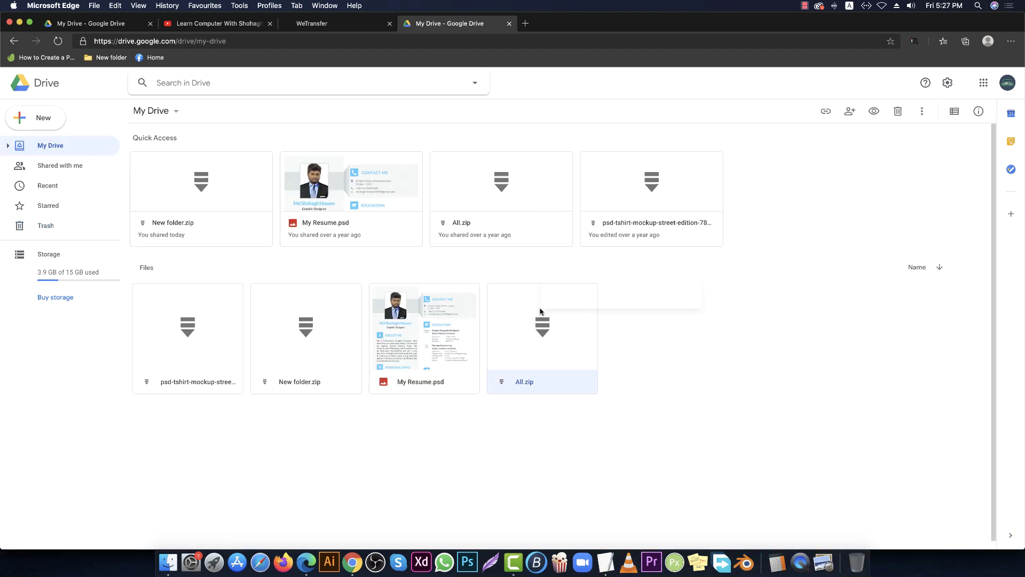
click(471, 514)
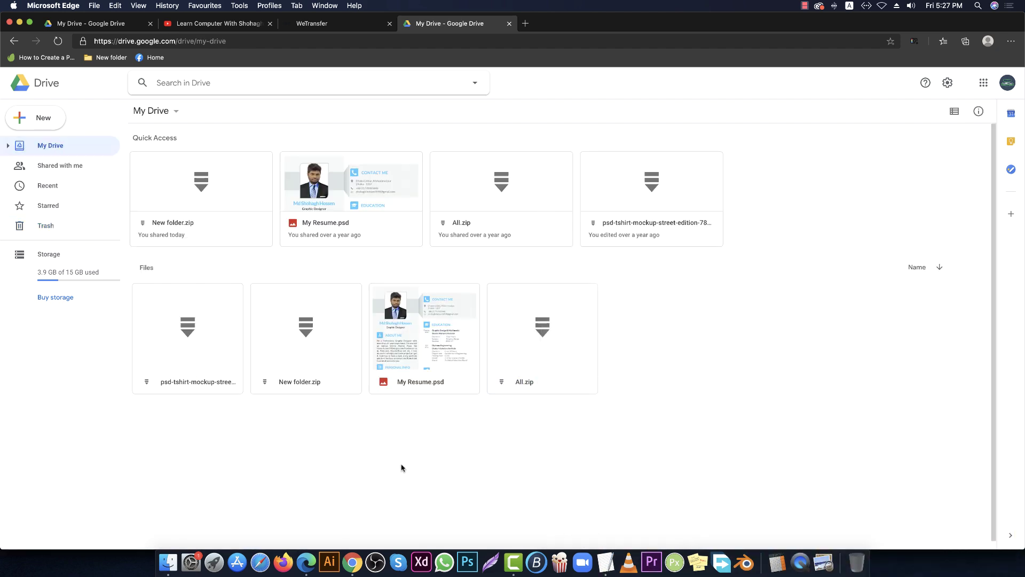
Step: Permanently delete all files and folders in the Trash, reload the page, and return to My Drive
click(60, 232)
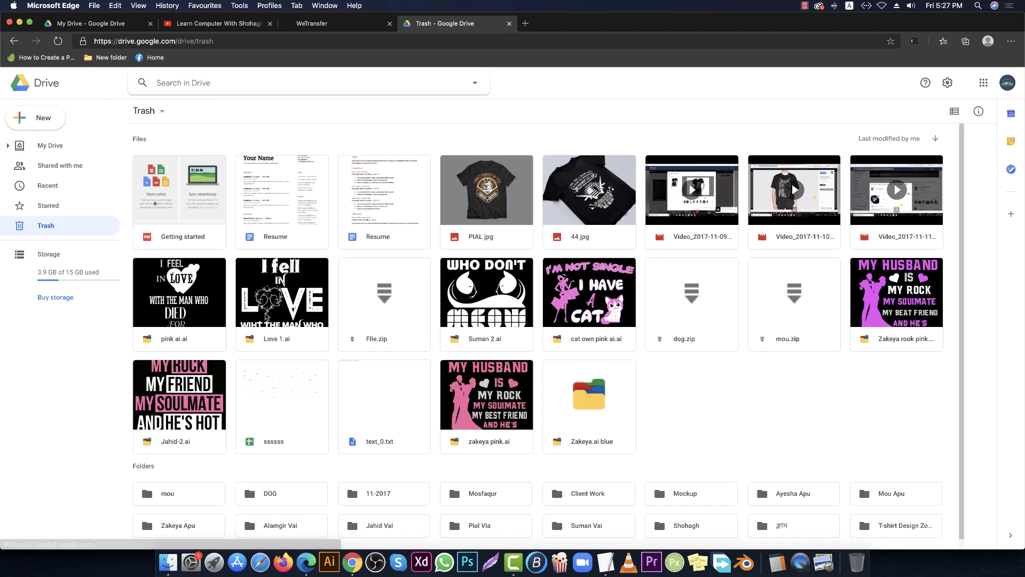
key(super+a)
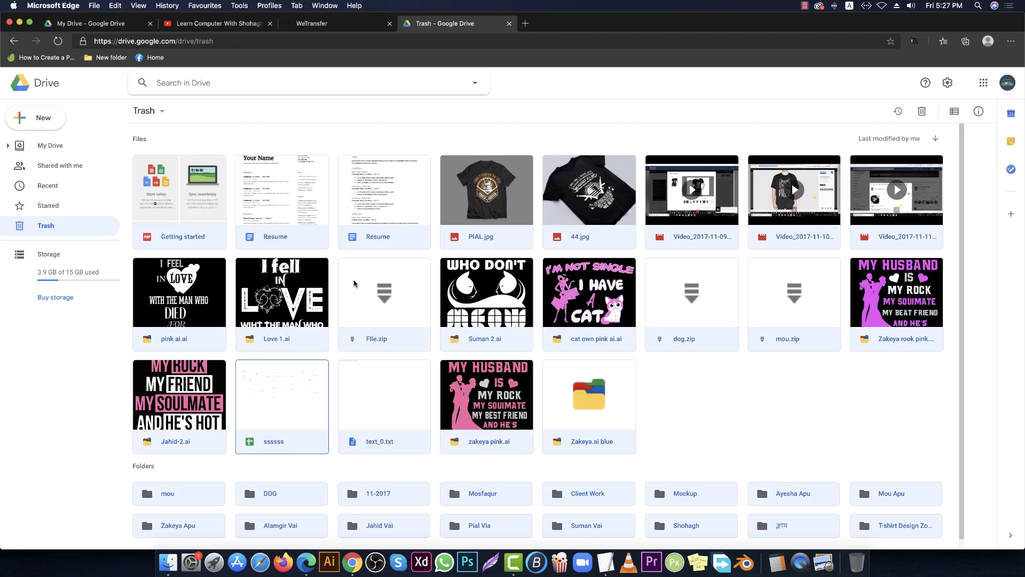
right_click(488, 202)
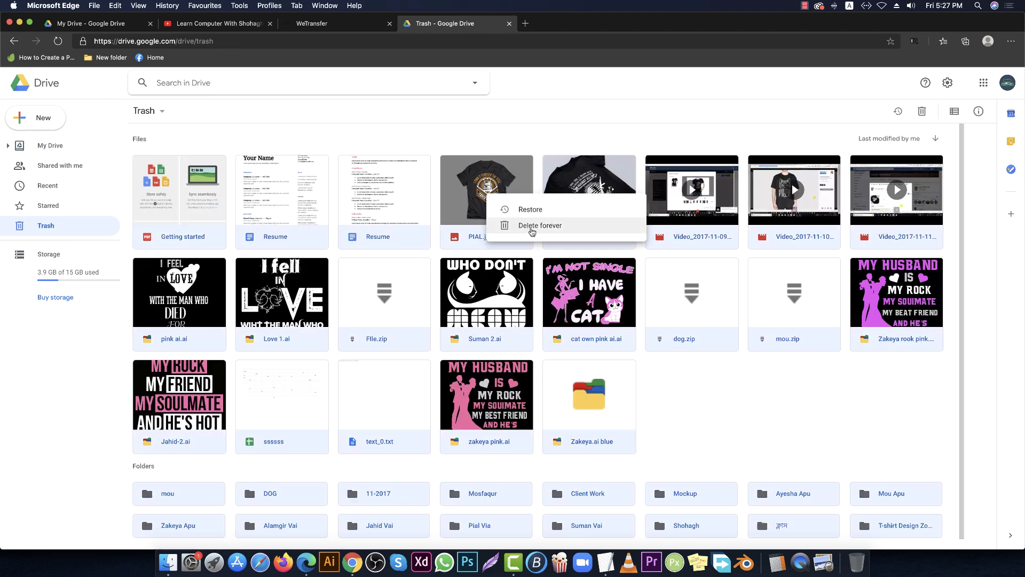
click(528, 227)
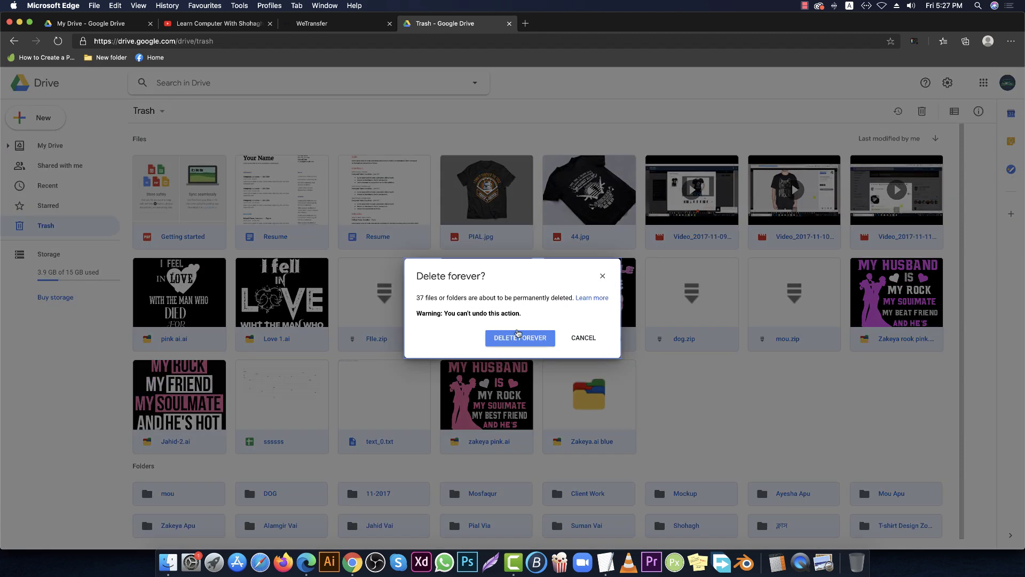
click(583, 337)
right_click(499, 188)
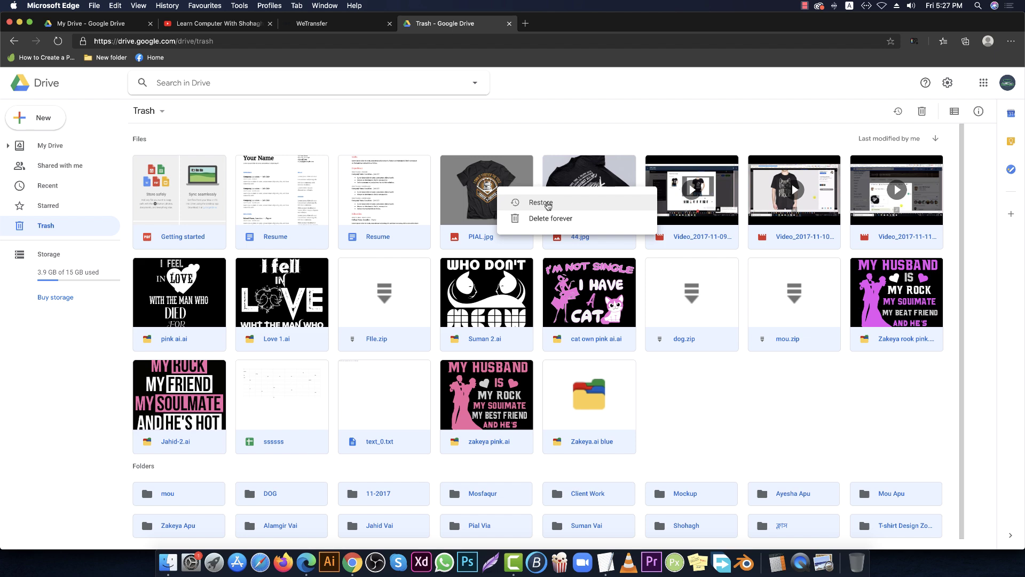
click(542, 218)
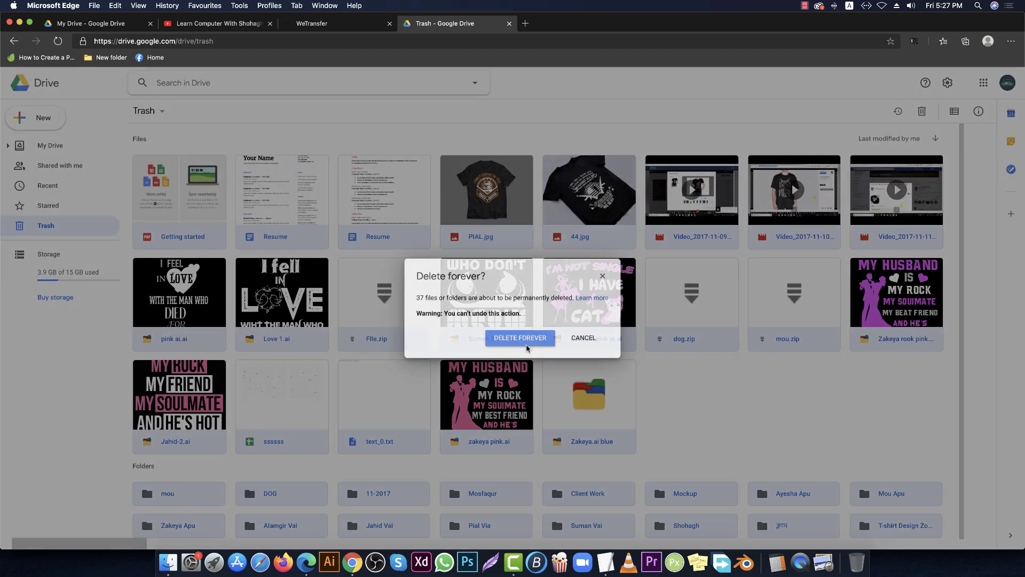
click(526, 344)
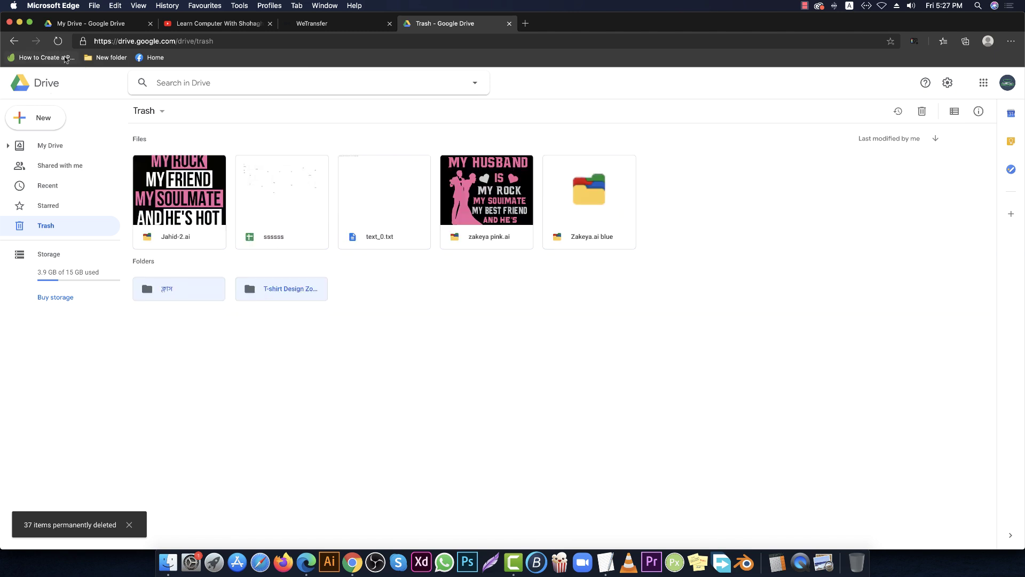
key(super+r)
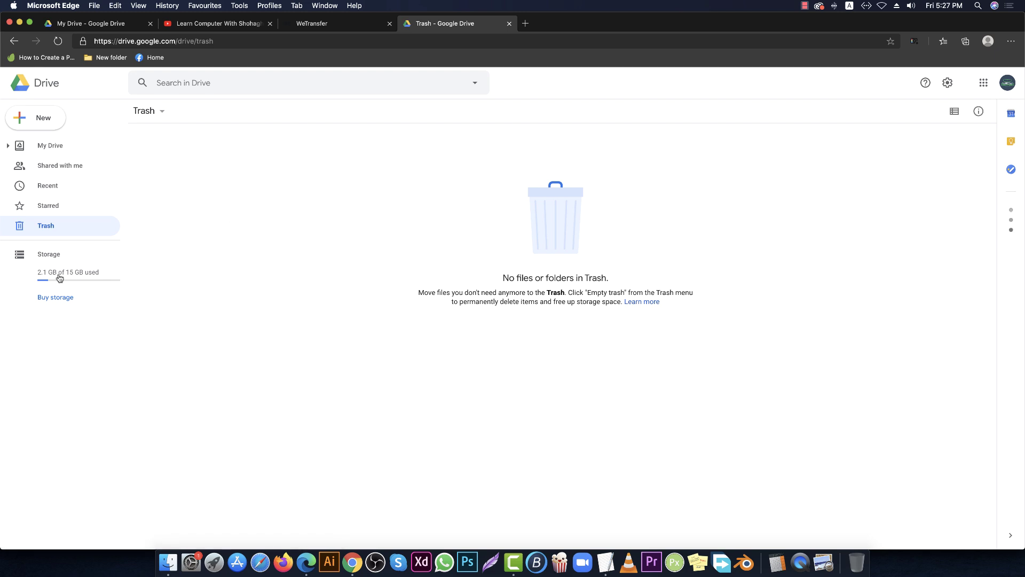
click(51, 145)
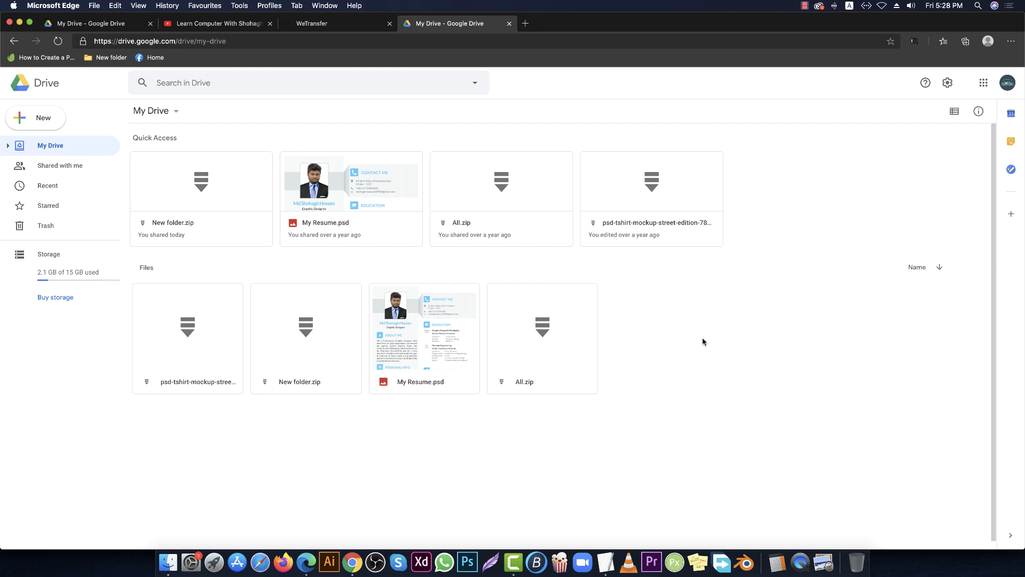
right_click(665, 326)
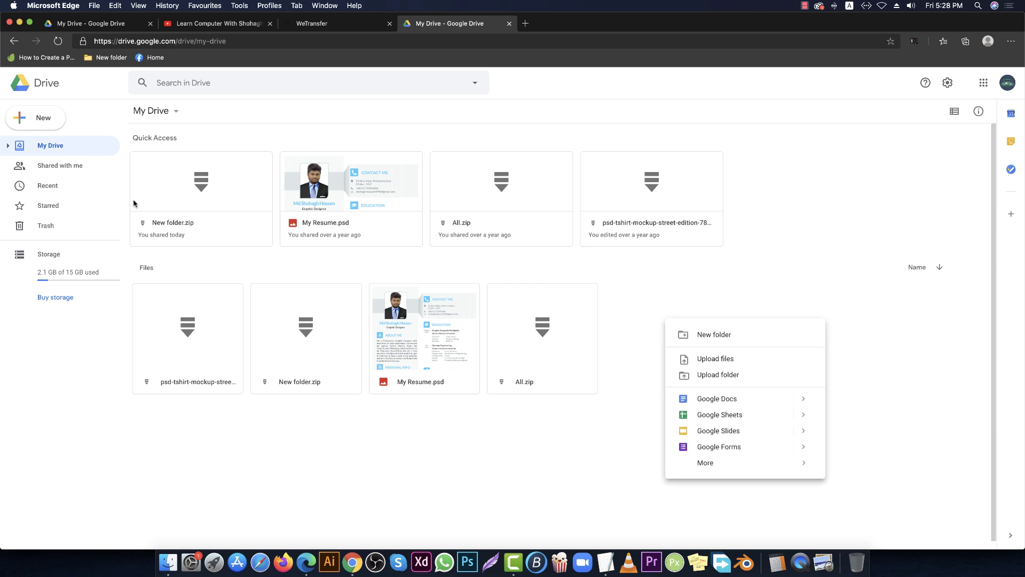
click(730, 333)
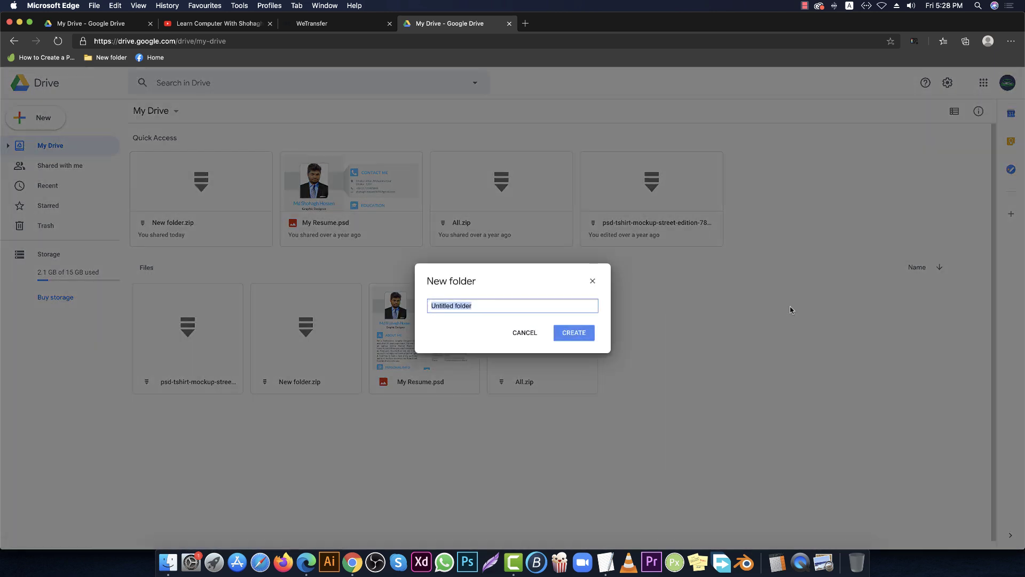
click(525, 332)
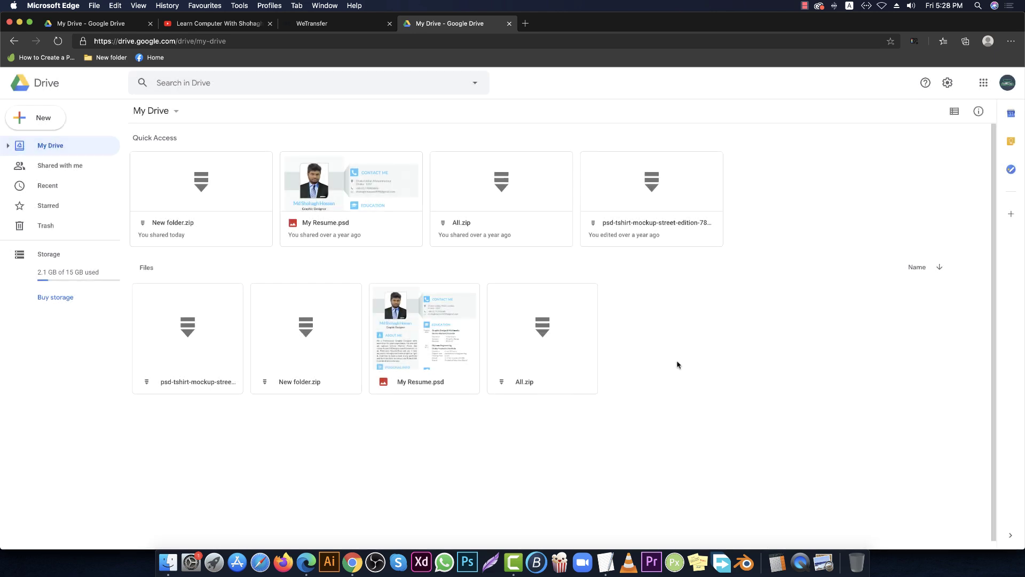
scroll(606, 388, down, 1)
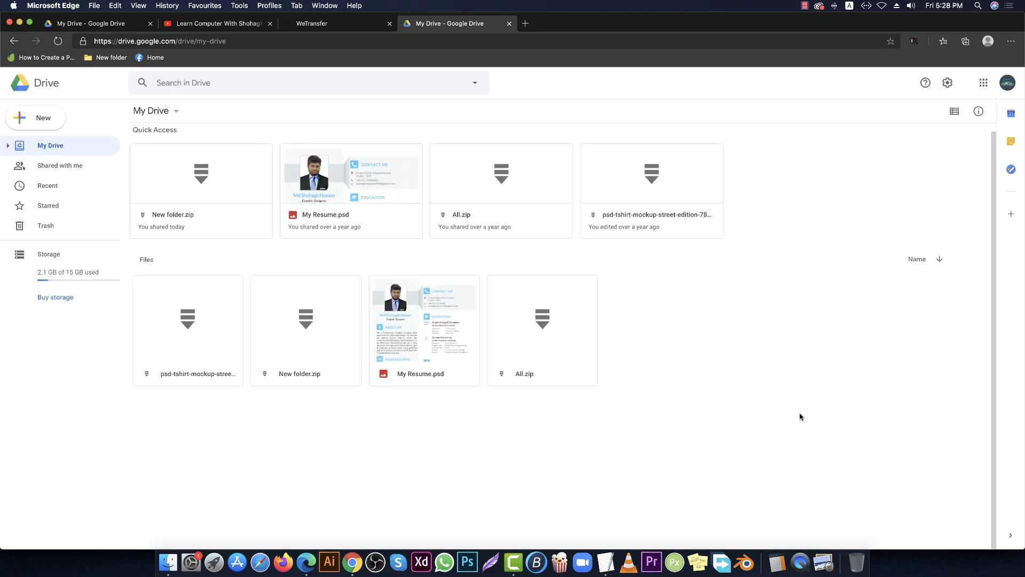
scroll(796, 416, up, 1)
Step: Create a folder named New Design in My Drive
right_click(724, 332)
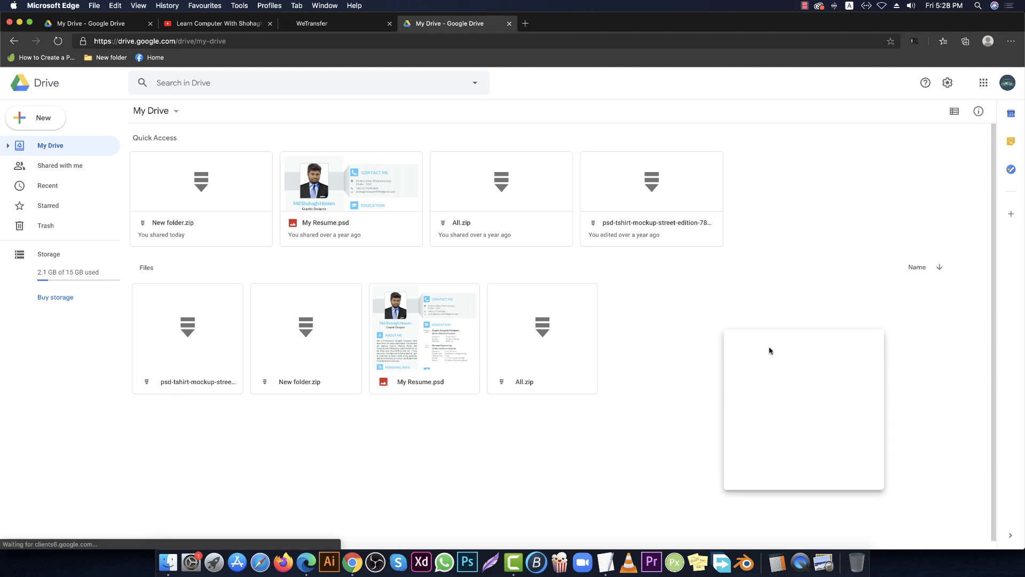
click(771, 350)
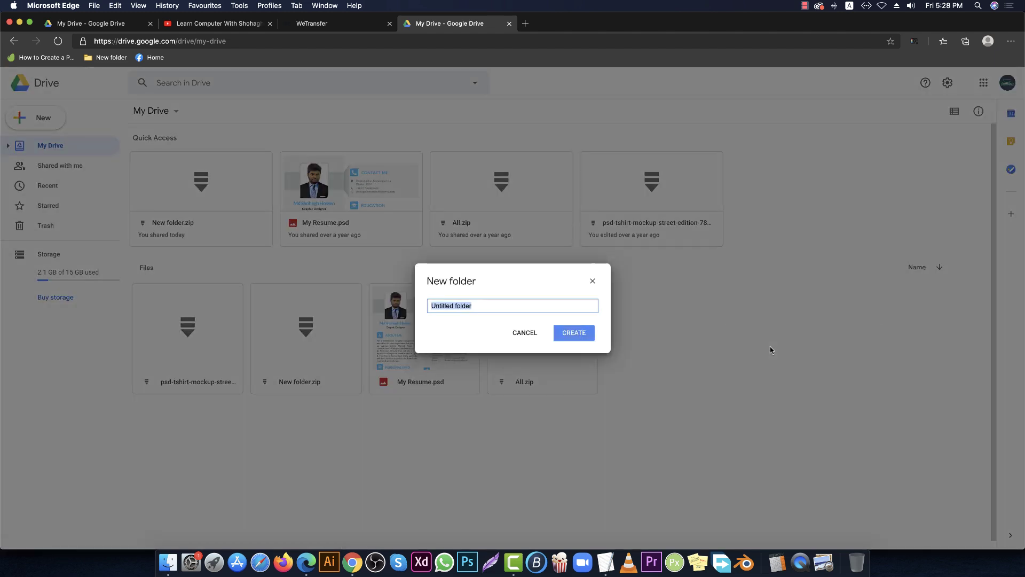
text(New Design)
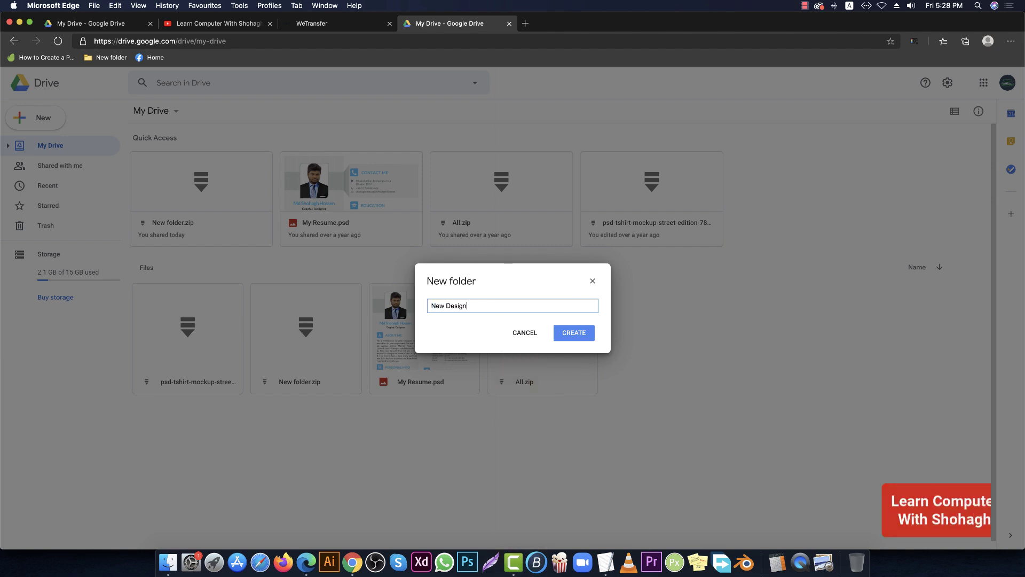
click(571, 333)
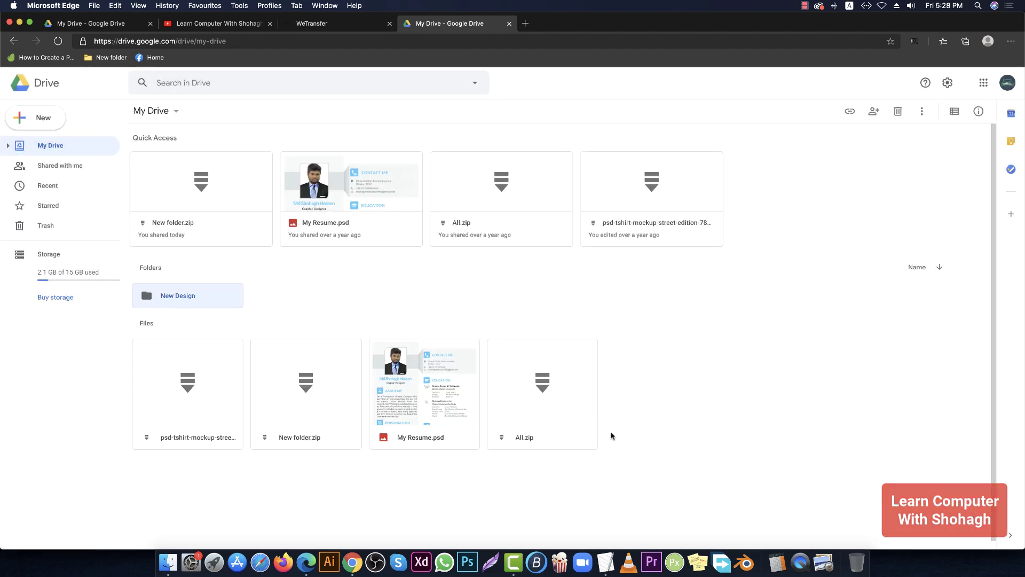
Step: Look inside the New Design folder, return to My Drive, and view the actions available for the folder
double_click(207, 296)
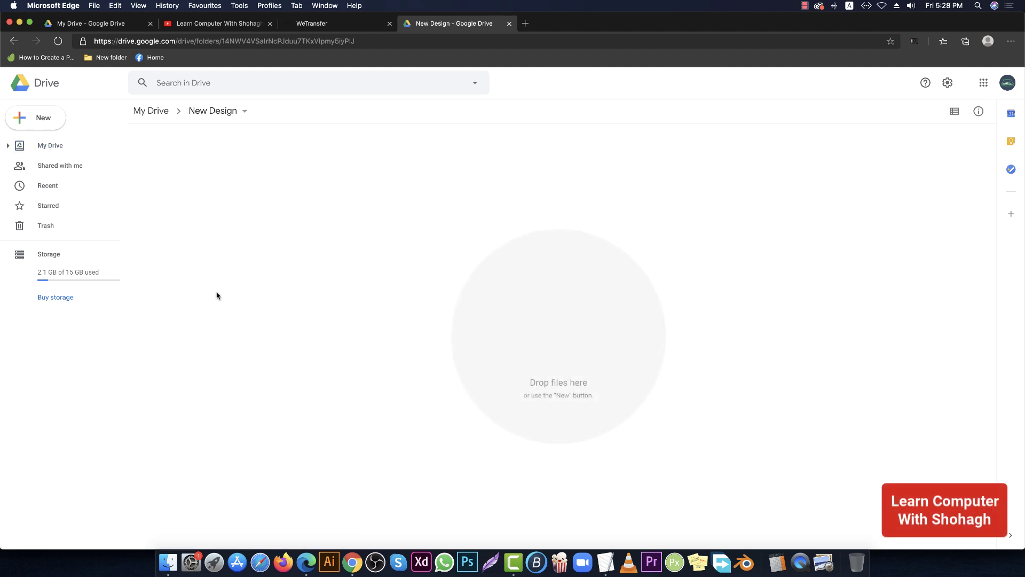
click(138, 110)
right_click(173, 297)
mouse_move(313, 312)
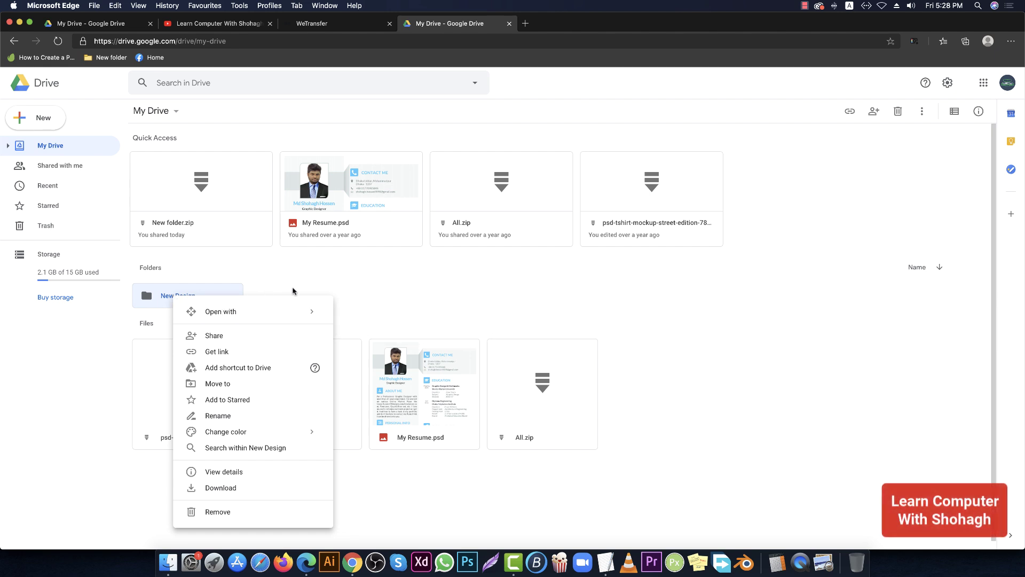
click(190, 301)
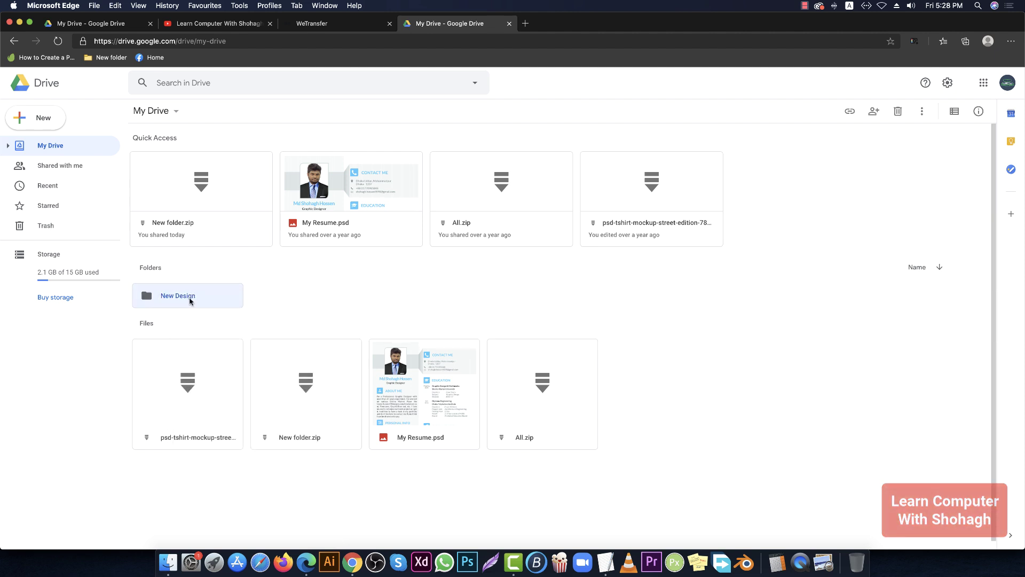
Step: Open the New Design folder and upload Untitled-2x.jpg.zip into it from the Downloads folder in Finder
double_click(190, 300)
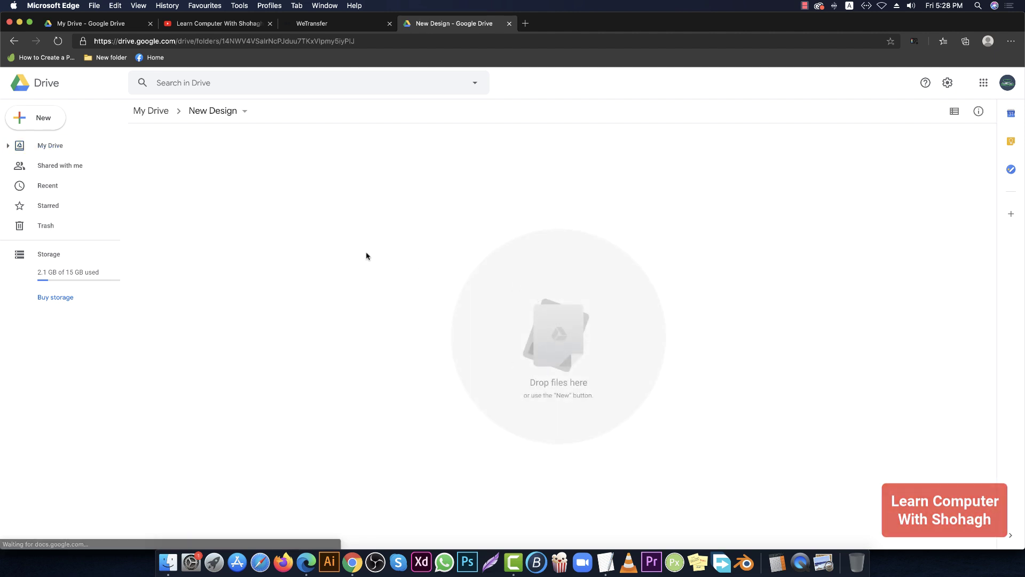
right_click(280, 199)
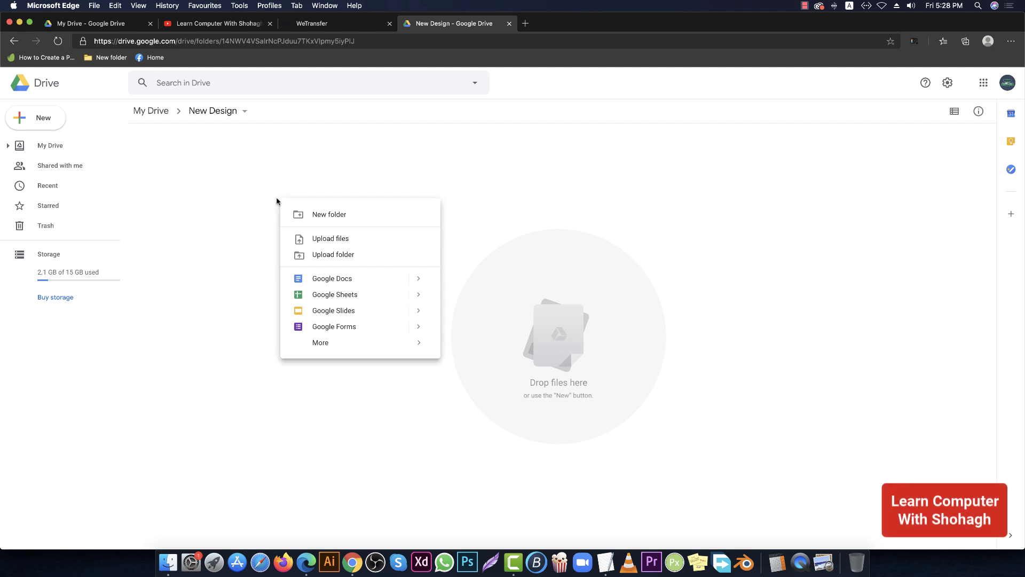
click(508, 211)
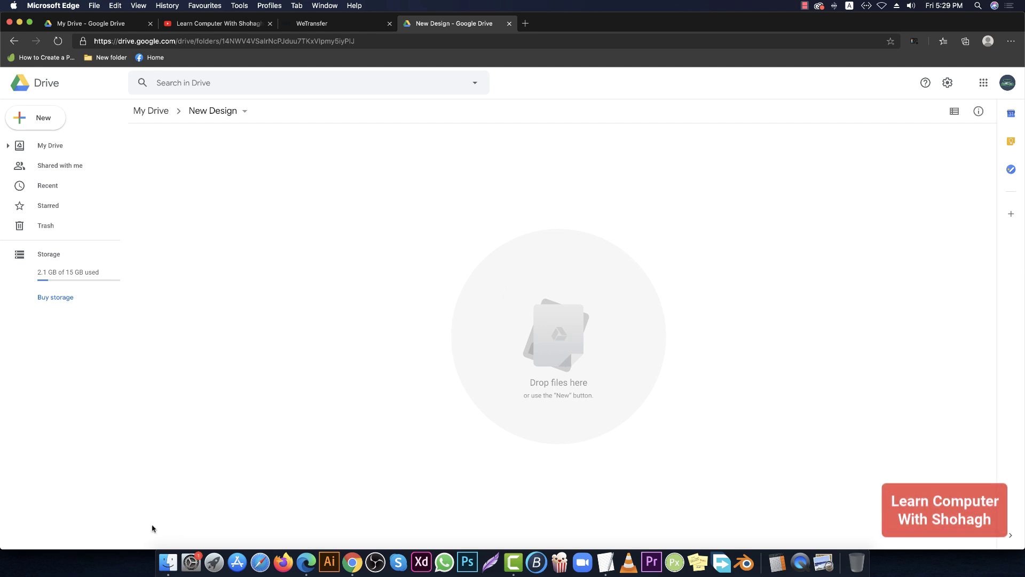
click(167, 560)
key(super+w)
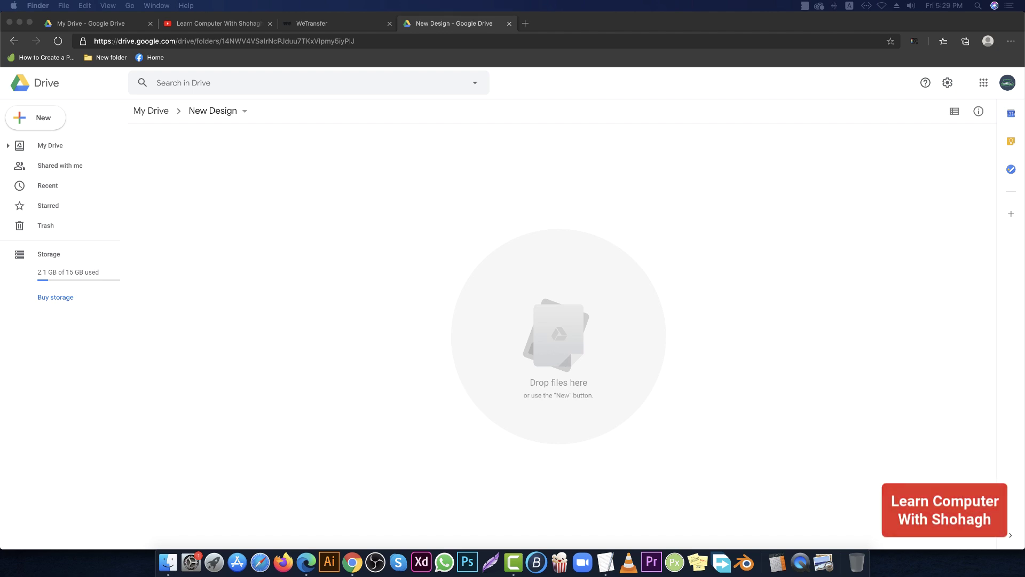
key(alt+super+l)
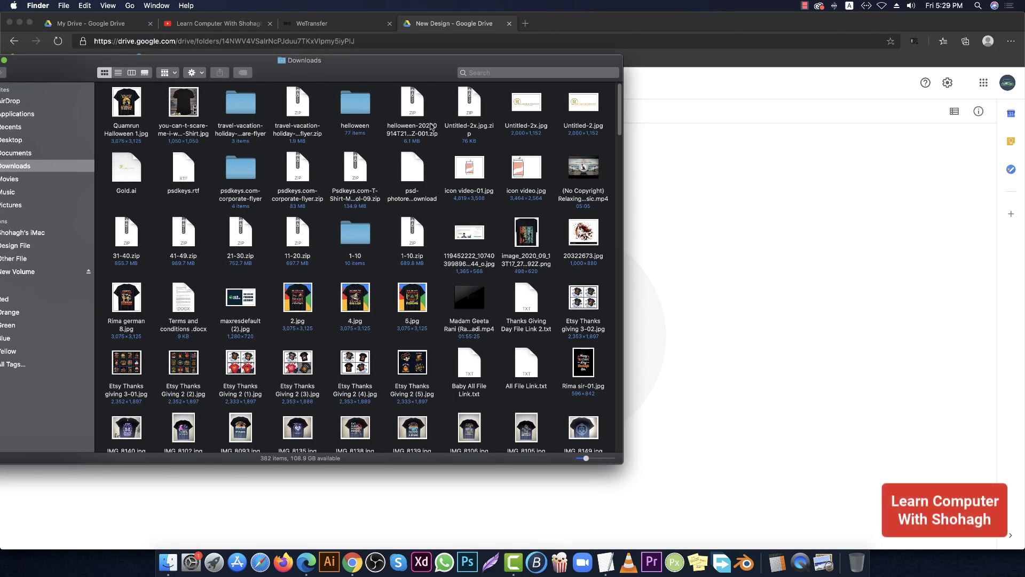
drag(471, 110, 767, 296)
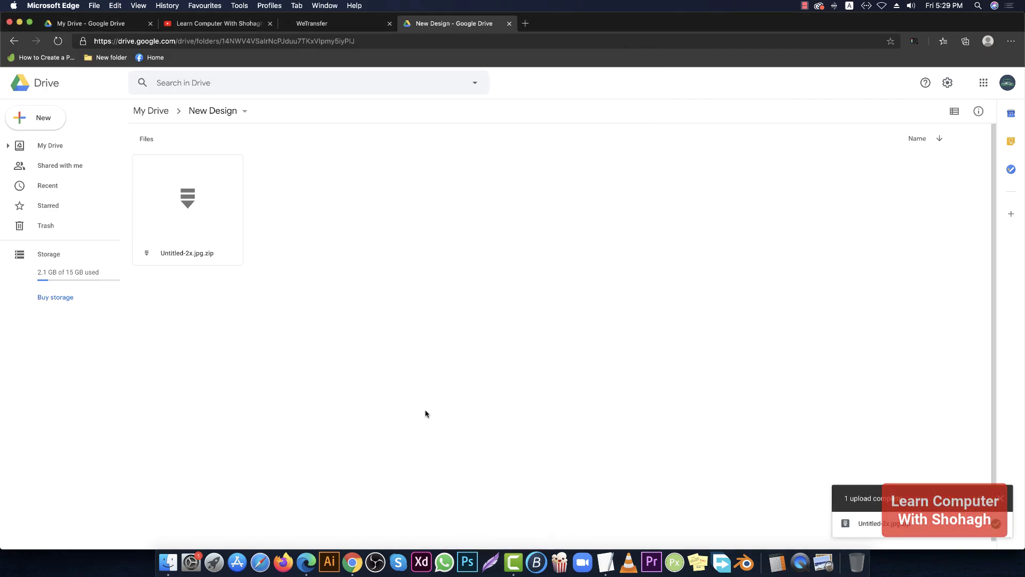
Step: Upload the T-shirt JPG whose name starts with you-can-t-scare-me from Downloads into the New Design folder
right_click(372, 229)
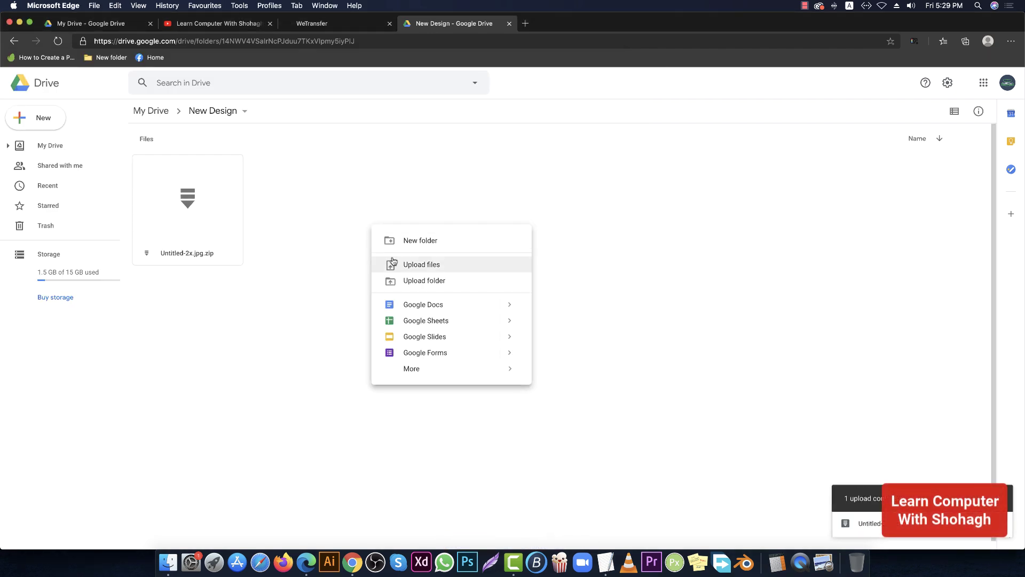
click(447, 265)
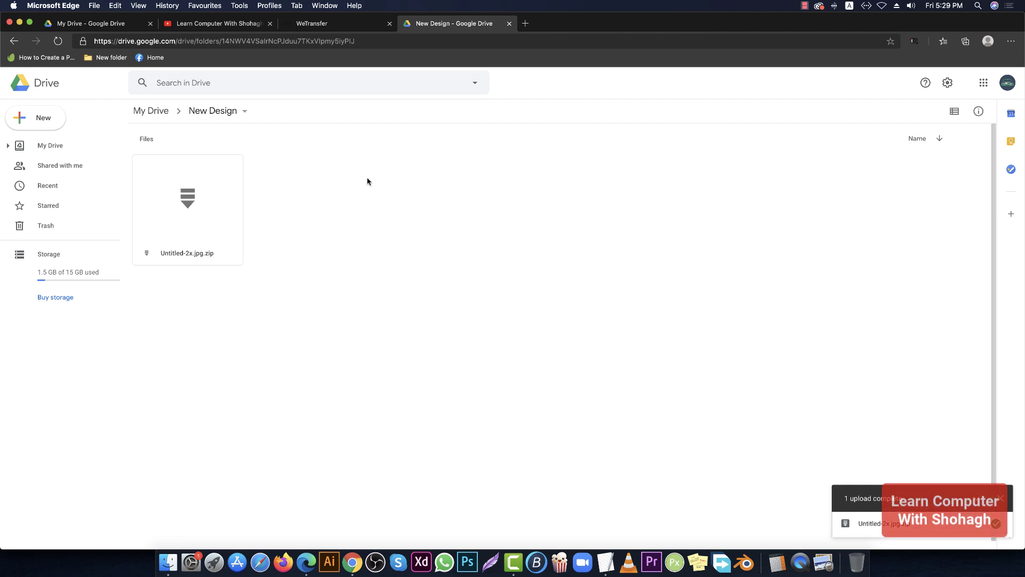
click(350, 141)
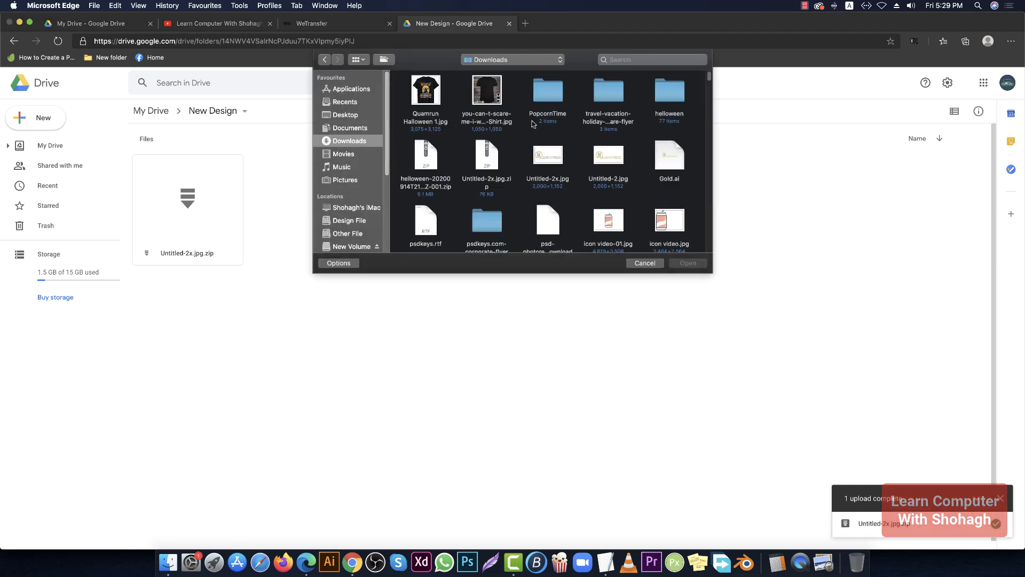
double_click(487, 96)
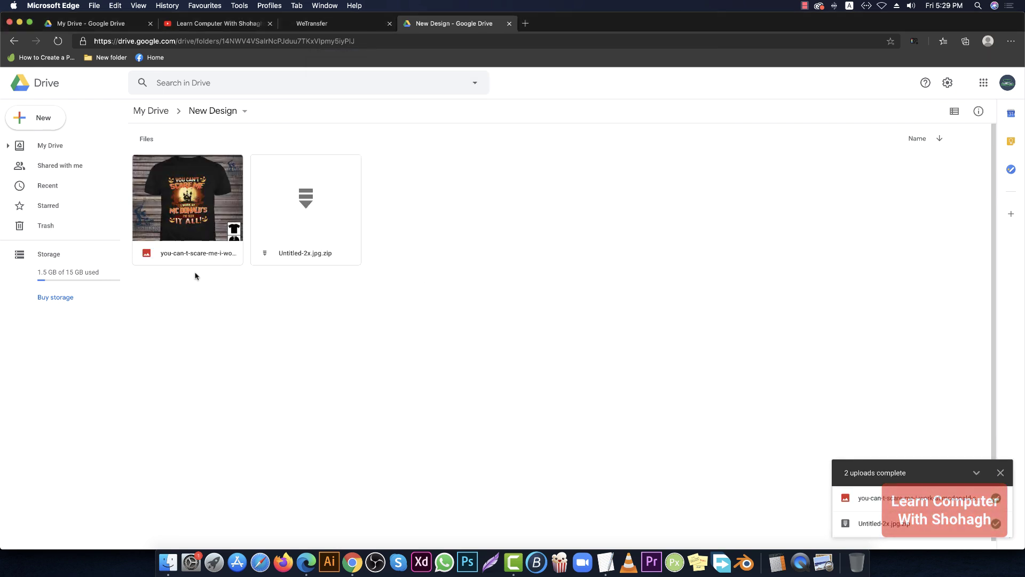
Step: Upload the 1-10 folder from Downloads into the New Design folder and allow its files to be uploaded
right_click(451, 207)
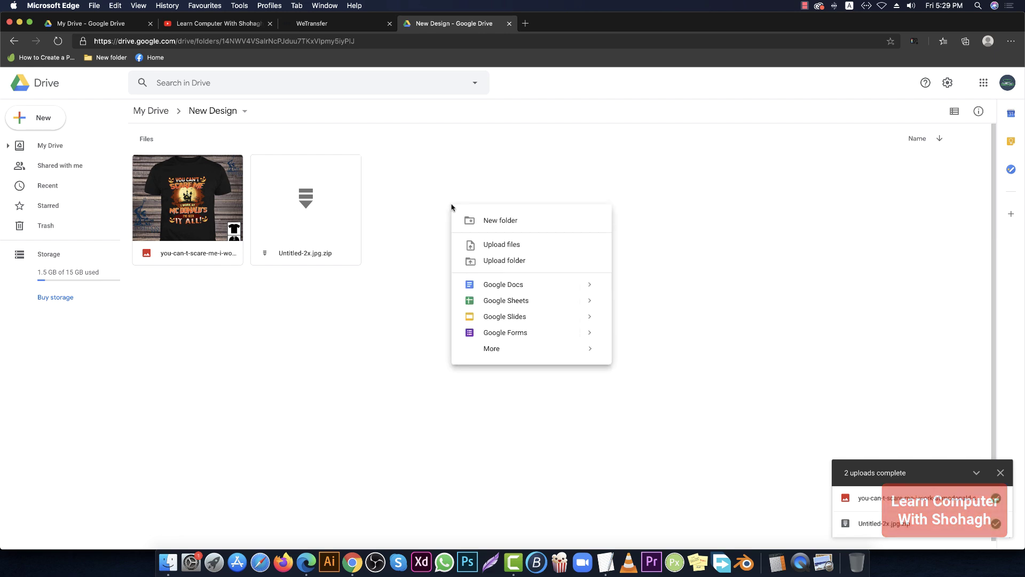
click(494, 262)
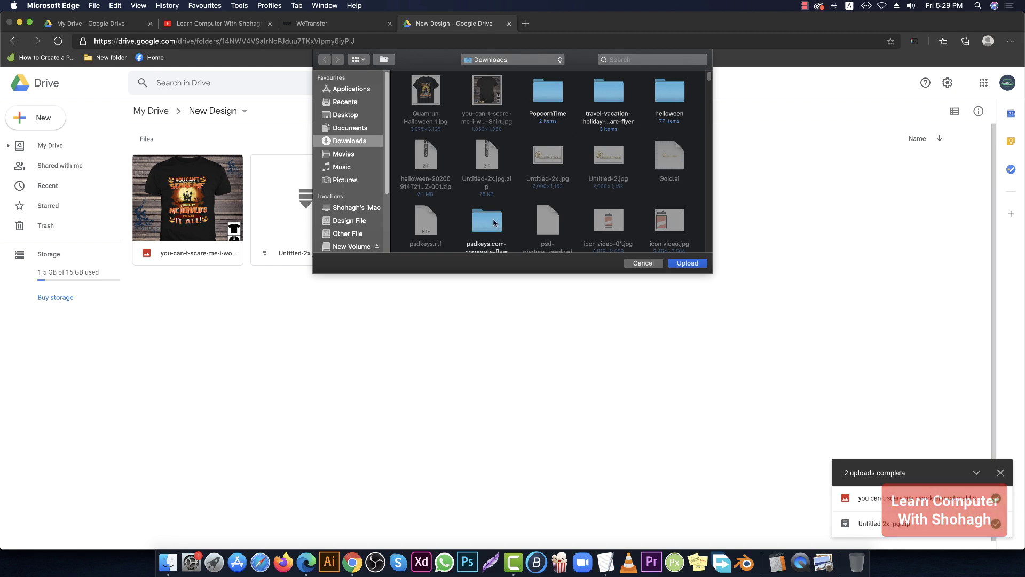
scroll(494, 223, down, 5)
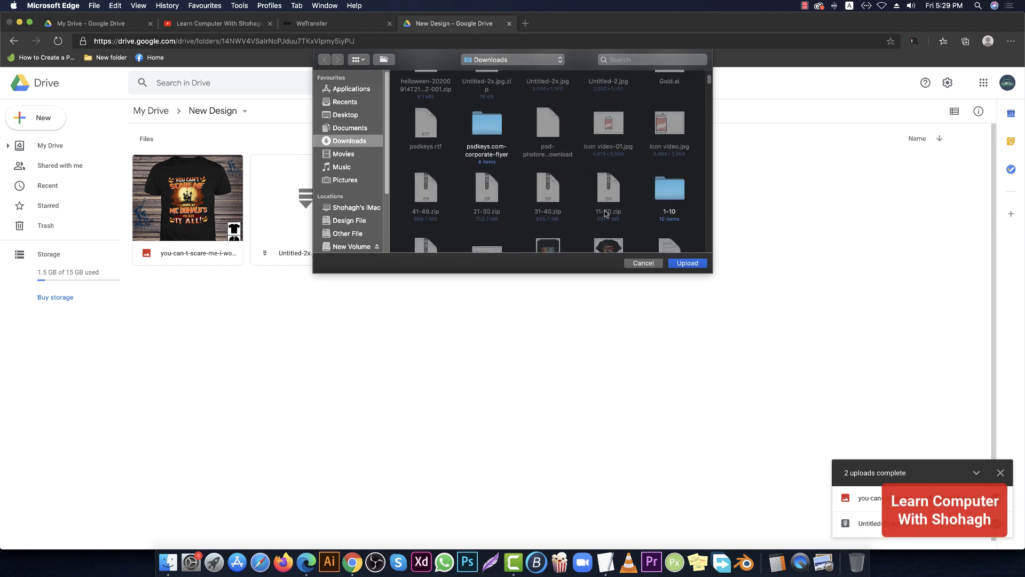
double_click(688, 193)
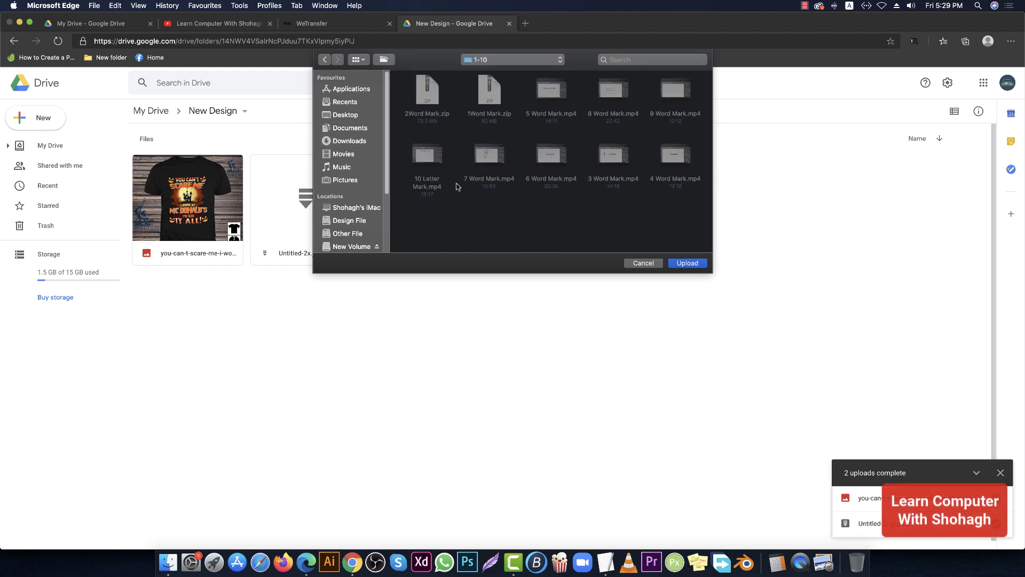
click(324, 60)
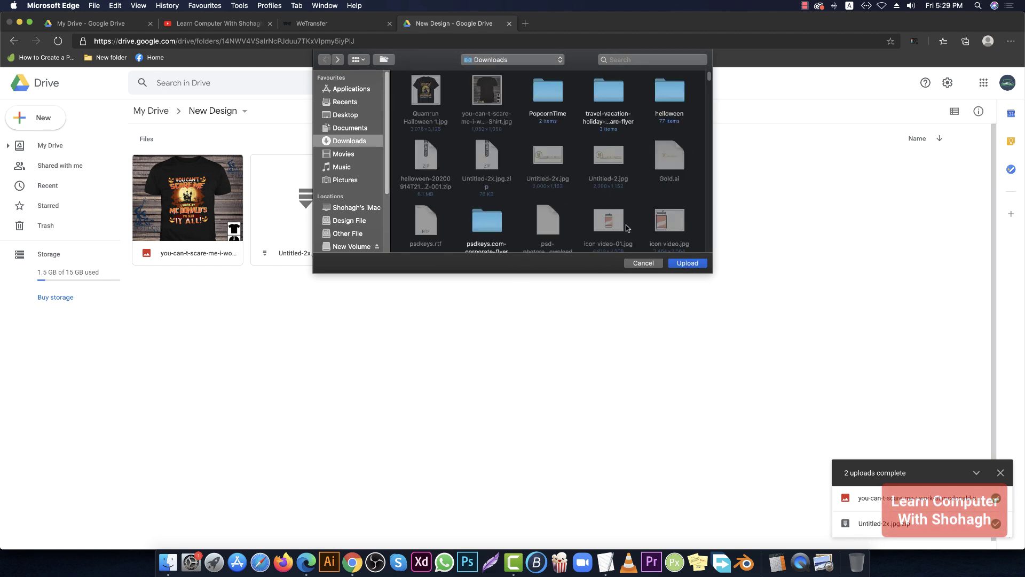
scroll(517, 236, down, 5)
click(675, 179)
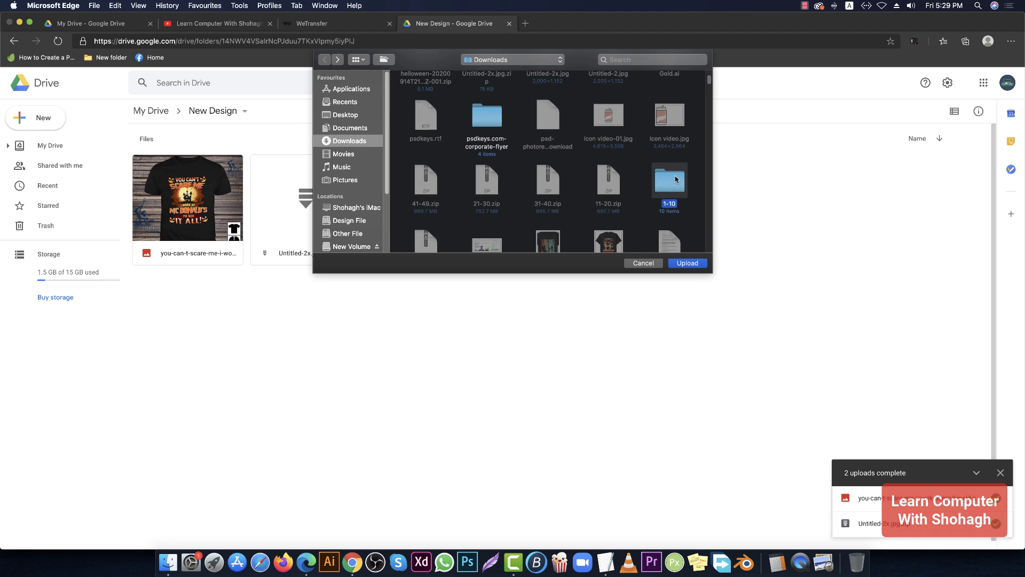
click(687, 264)
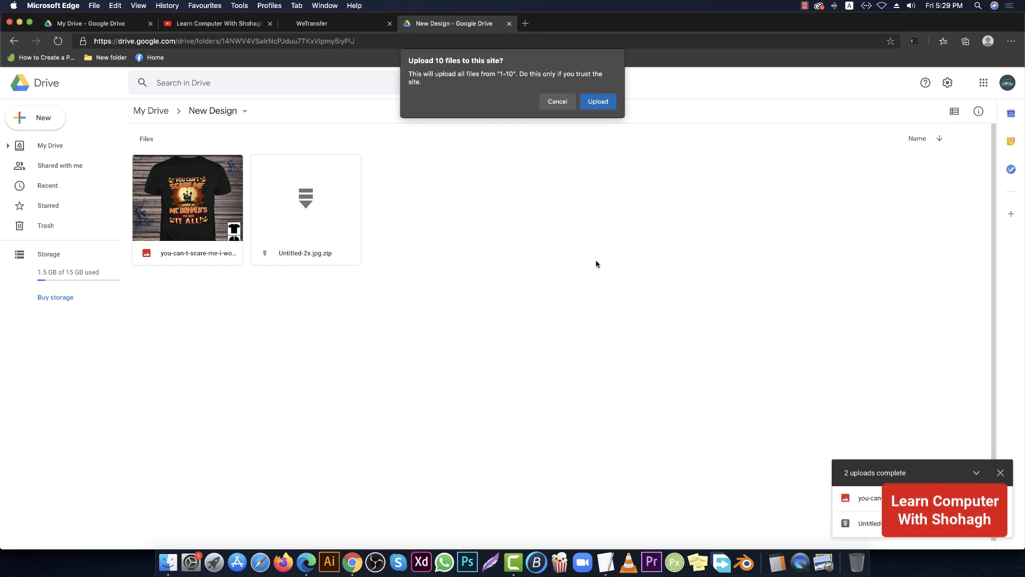
click(597, 102)
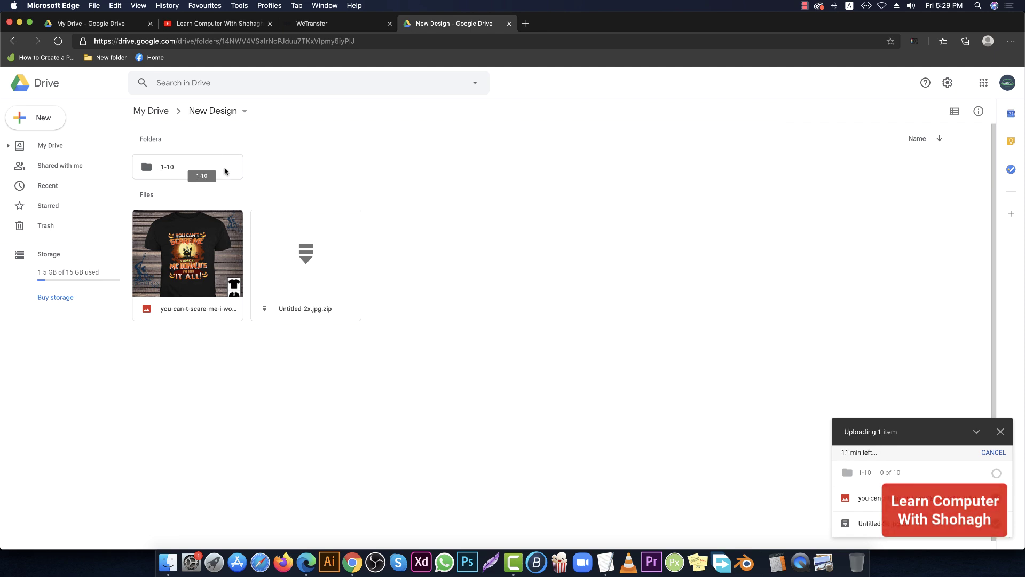
Step: Cancel the running upload of the 1-10 folder and remove that folder from New Design
click(219, 171)
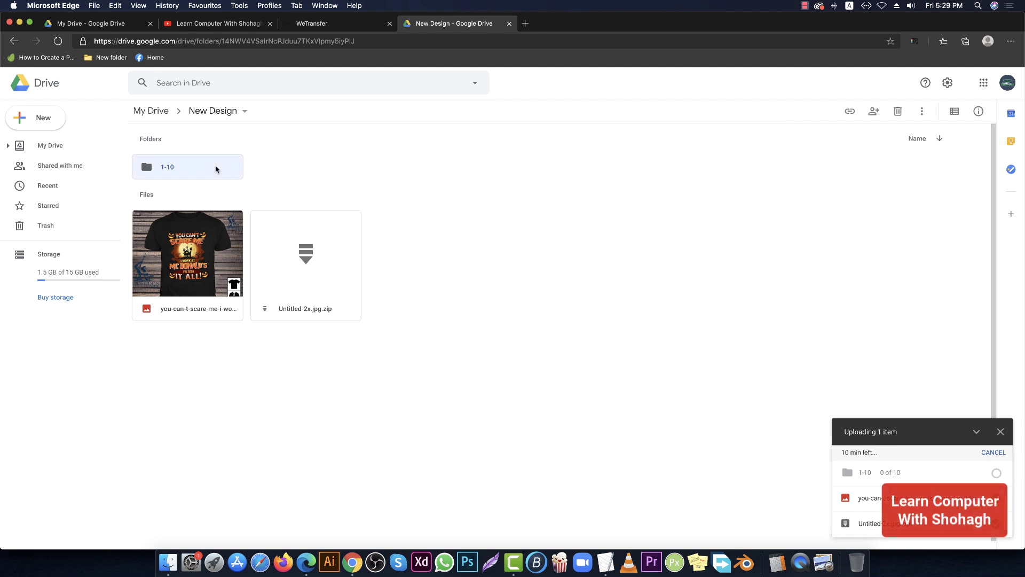
right_click(216, 169)
click(745, 444)
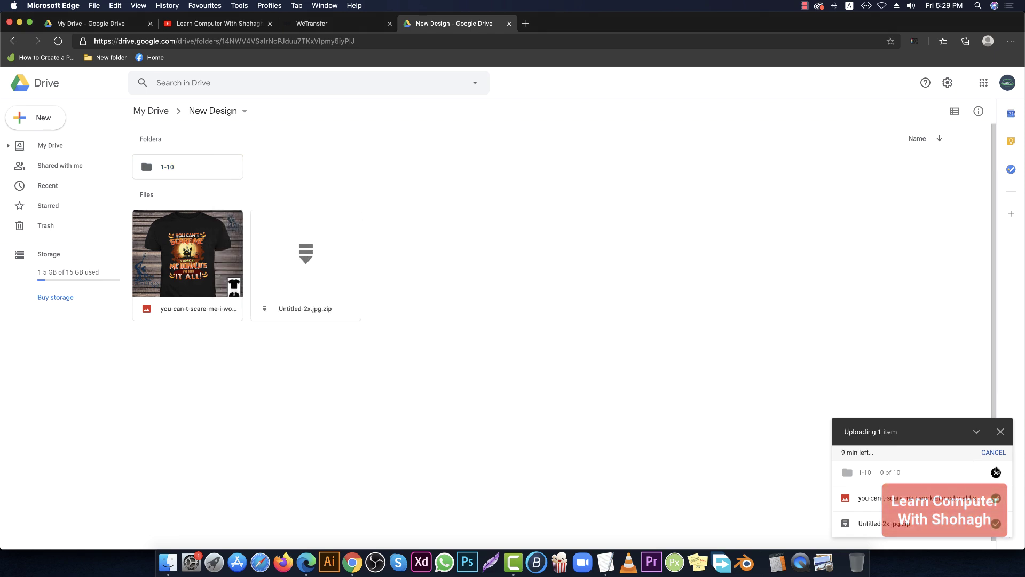
click(996, 474)
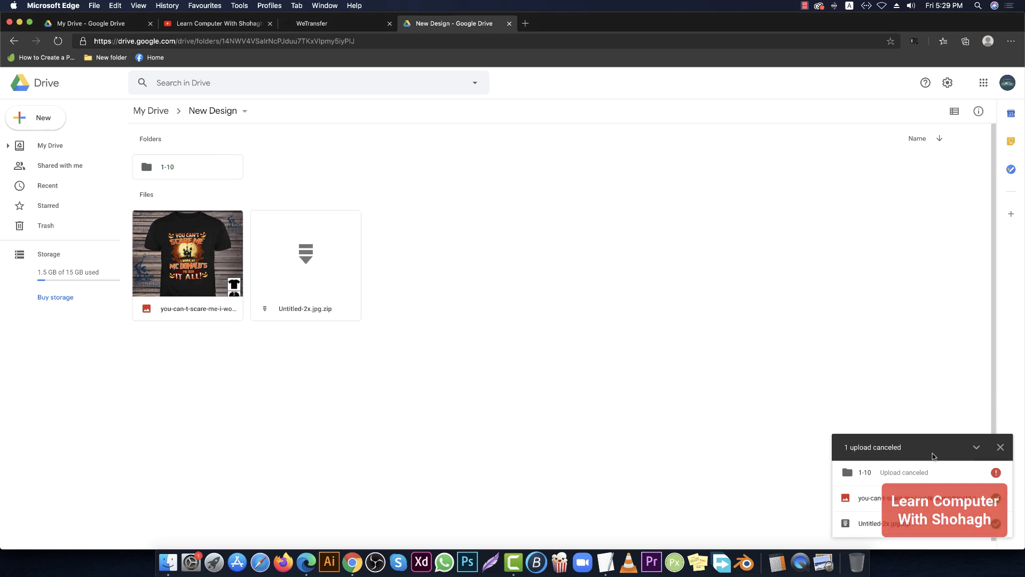
click(220, 167)
right_click(218, 167)
click(299, 386)
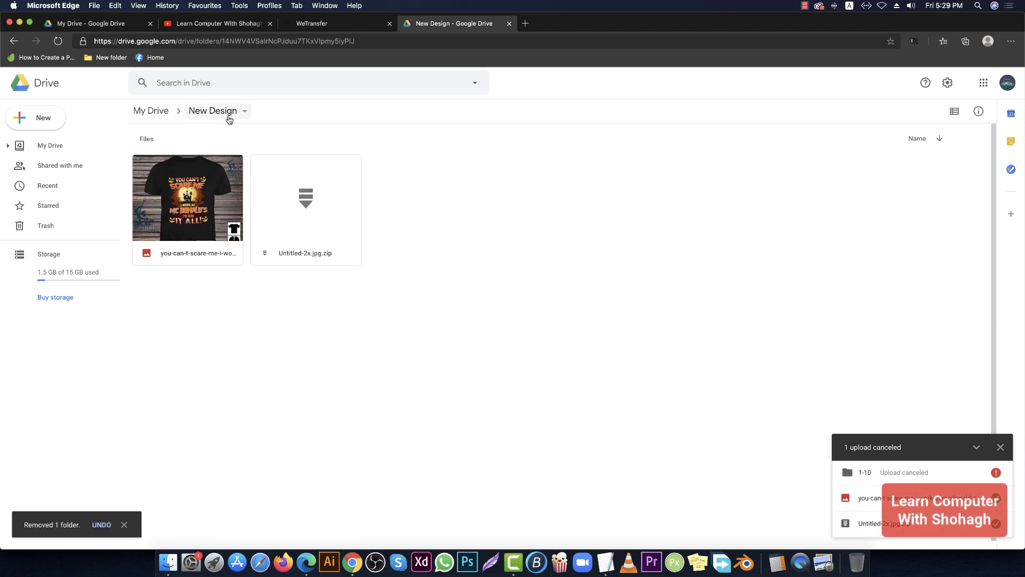
Step: Return to My Drive, upload image_2020_09_13T17_27_26_792Z.png from Downloads, and dismiss the upload status
click(160, 117)
right_click(676, 357)
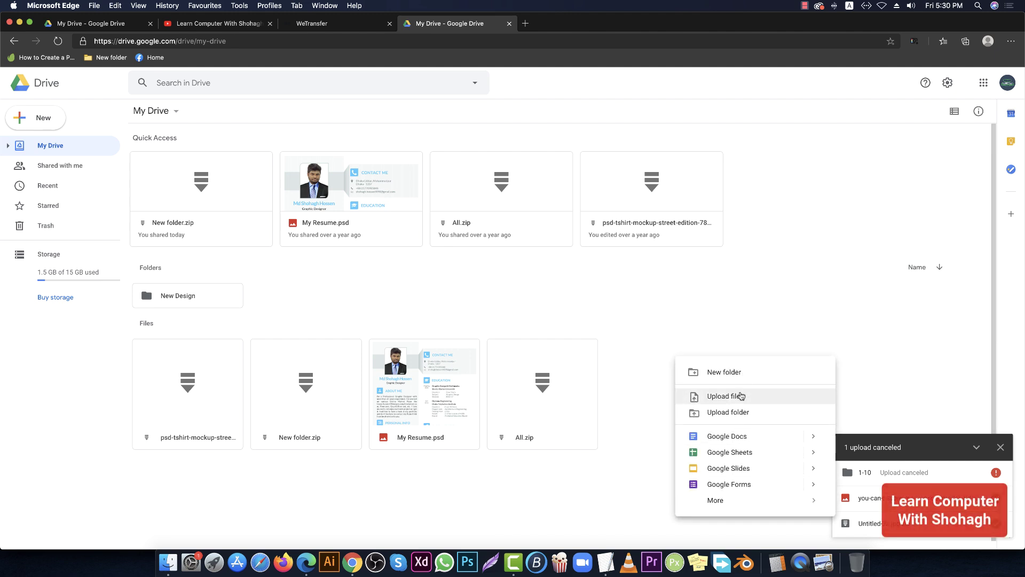
click(740, 396)
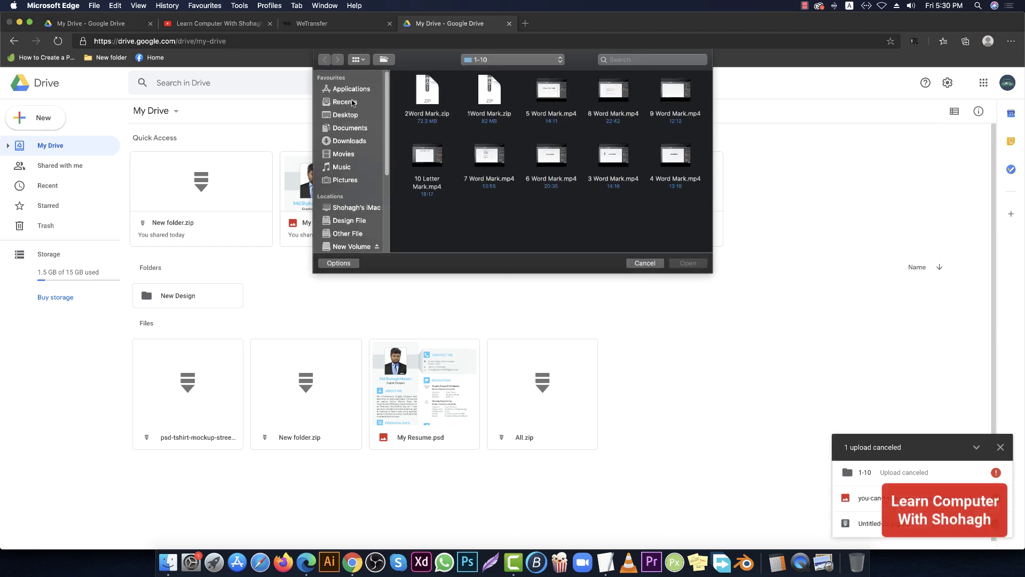
click(346, 141)
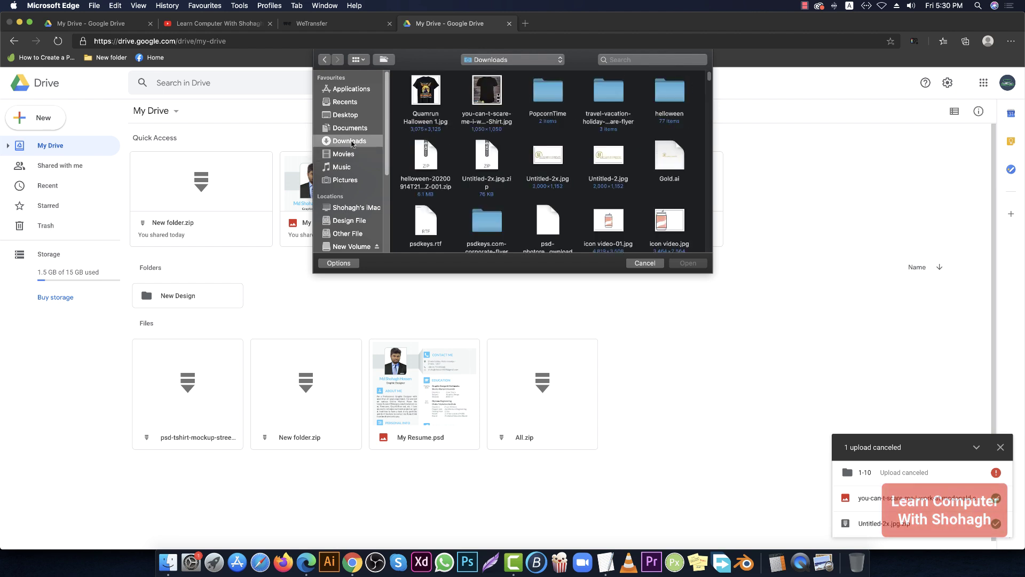
scroll(517, 199, down, 8)
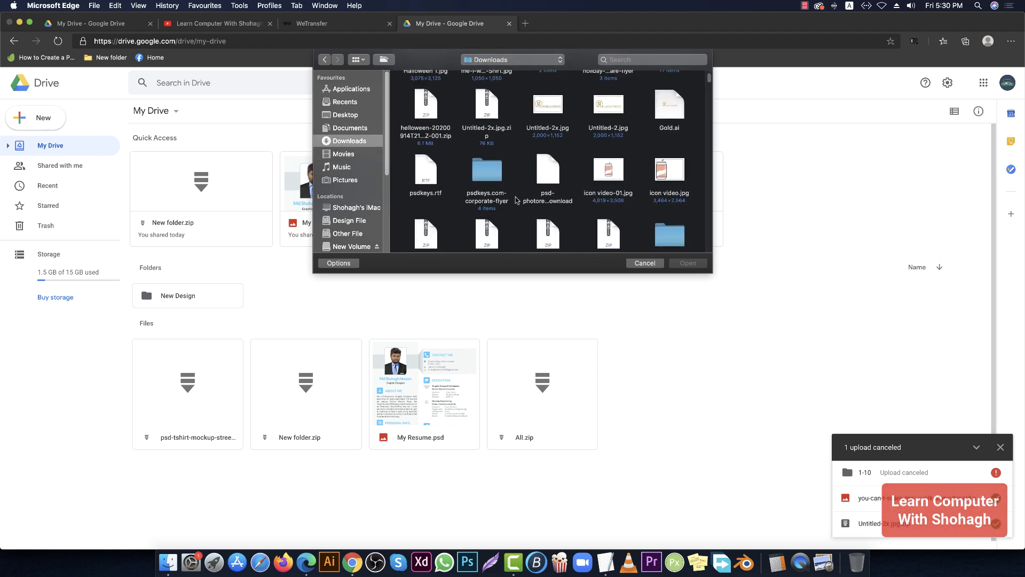
double_click(550, 154)
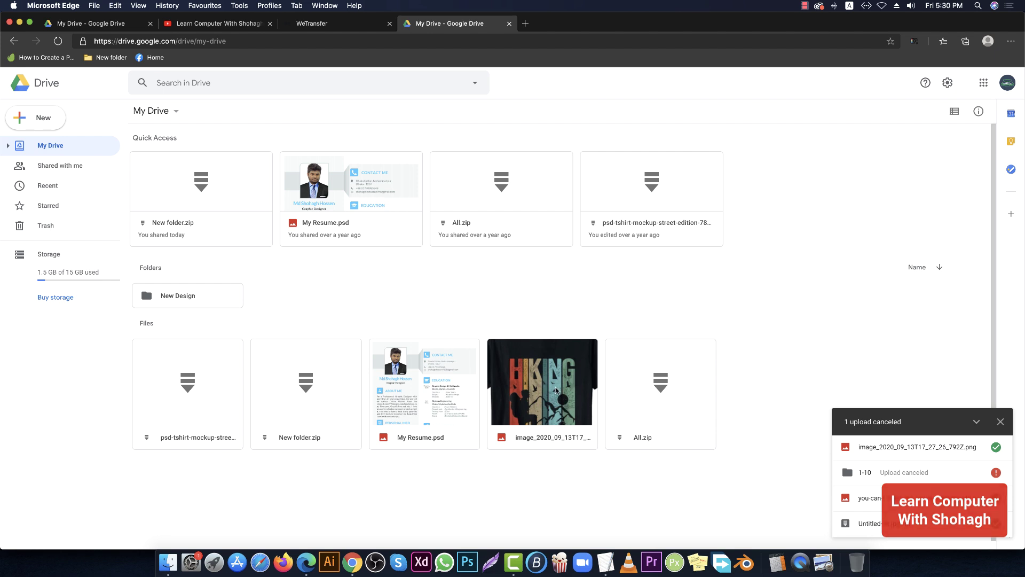
click(1000, 421)
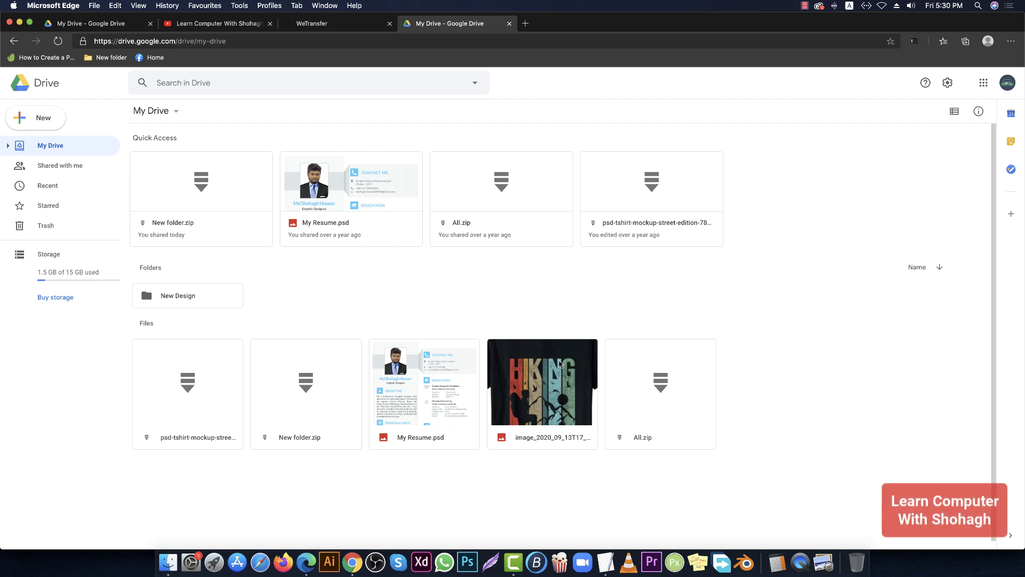
Step: Preview the uploaded hiking T-shirt image, view its additional actions, and close the preview
double_click(549, 380)
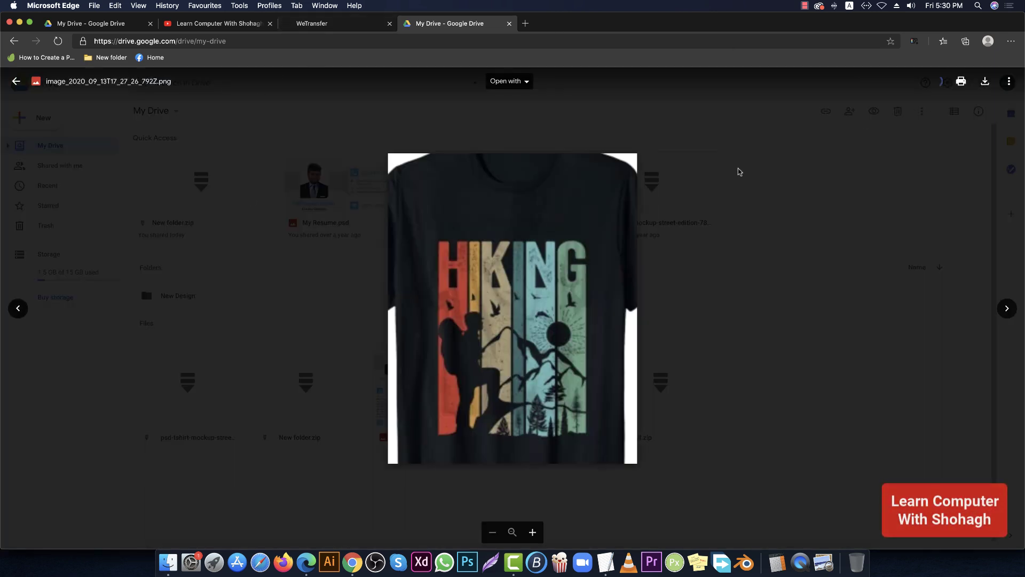
click(265, 43)
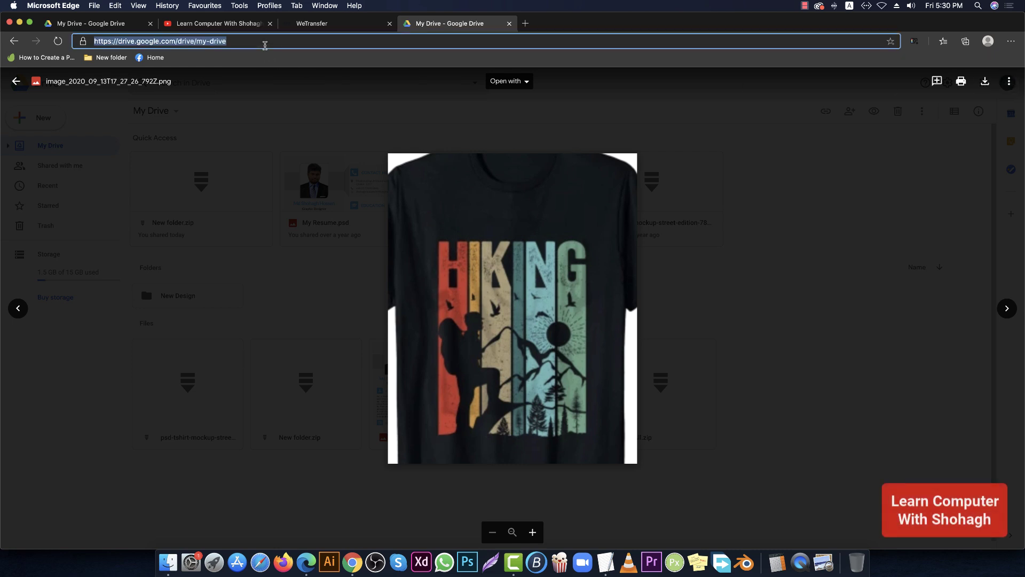
click(1008, 81)
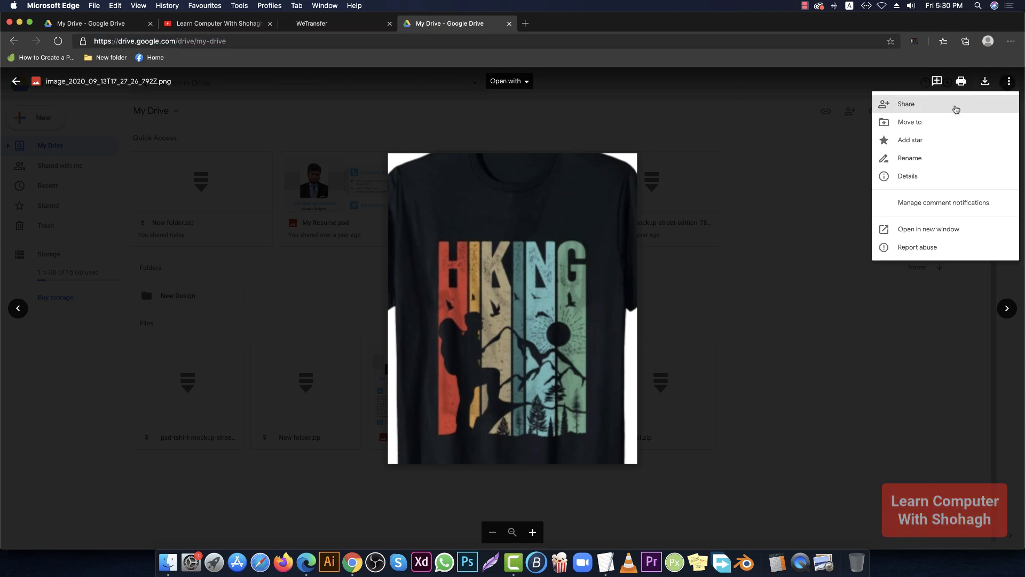
click(803, 369)
click(801, 368)
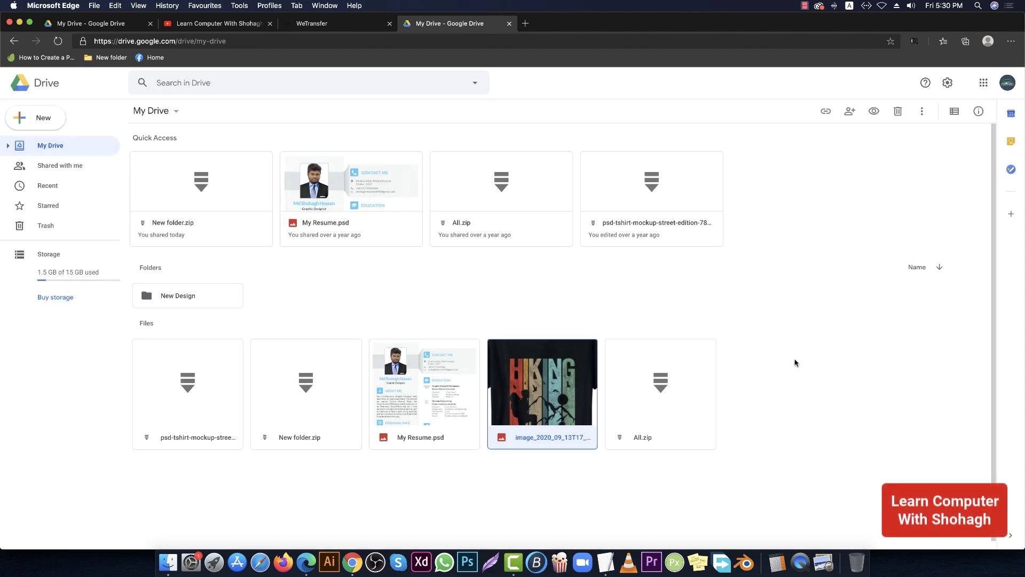
Step: Add the hiking T-shirt image to Starred, check the Starred list, and return to My Drive
right_click(536, 376)
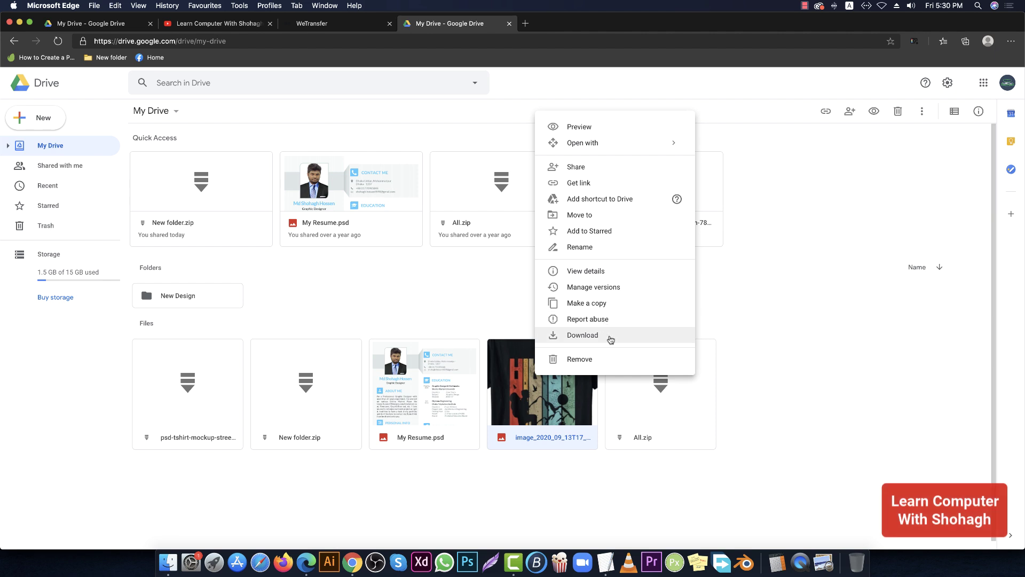
click(602, 235)
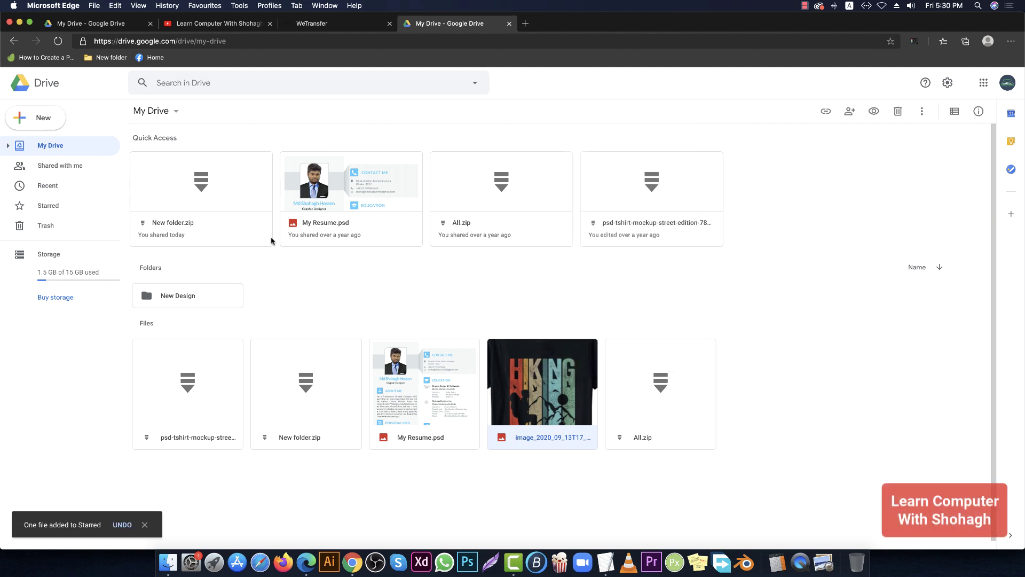
click(49, 206)
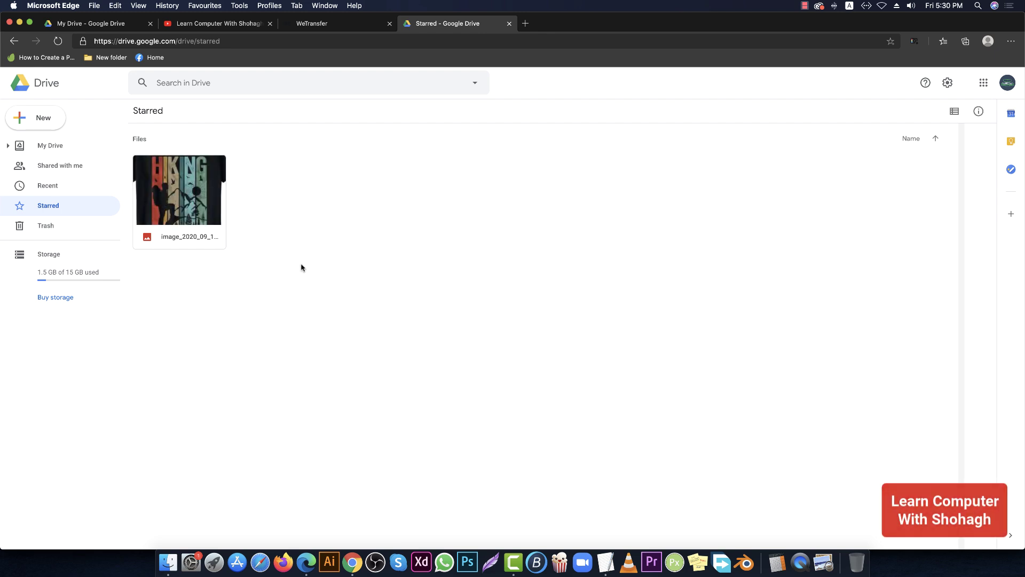
click(50, 146)
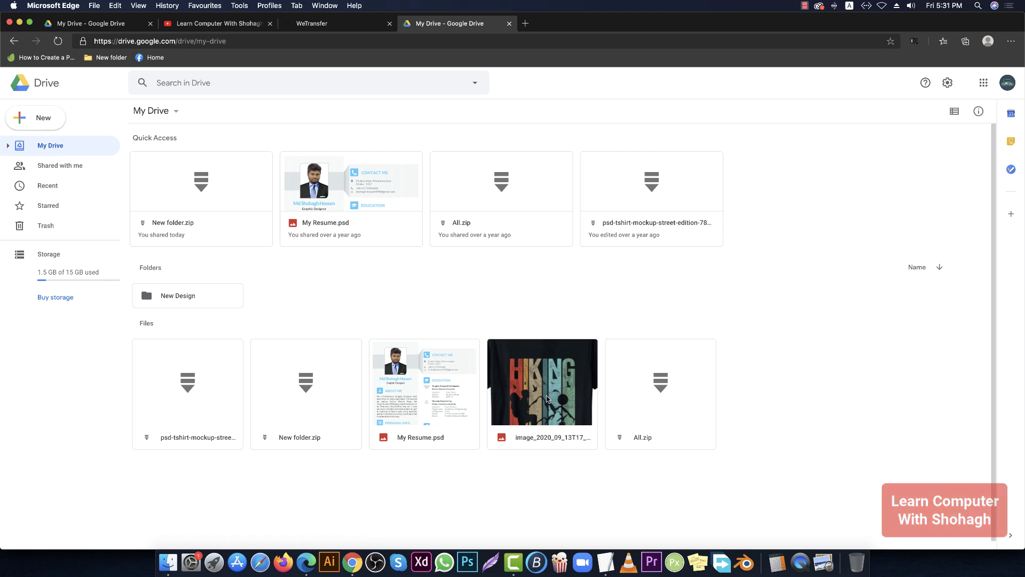
Step: Remove the hiking T-shirt image from Starred within the Starred list
right_click(547, 397)
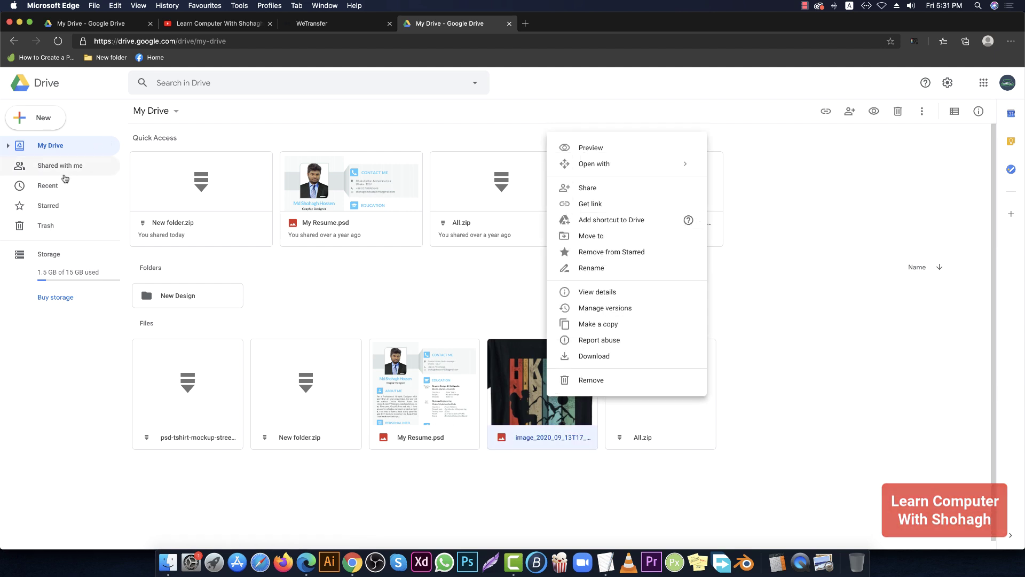
click(59, 207)
right_click(192, 190)
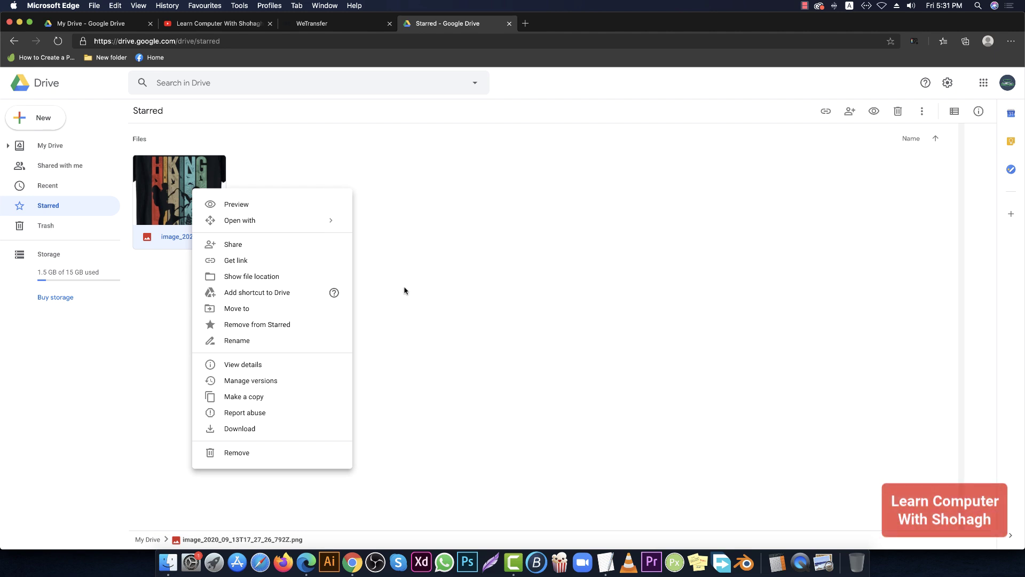
click(253, 326)
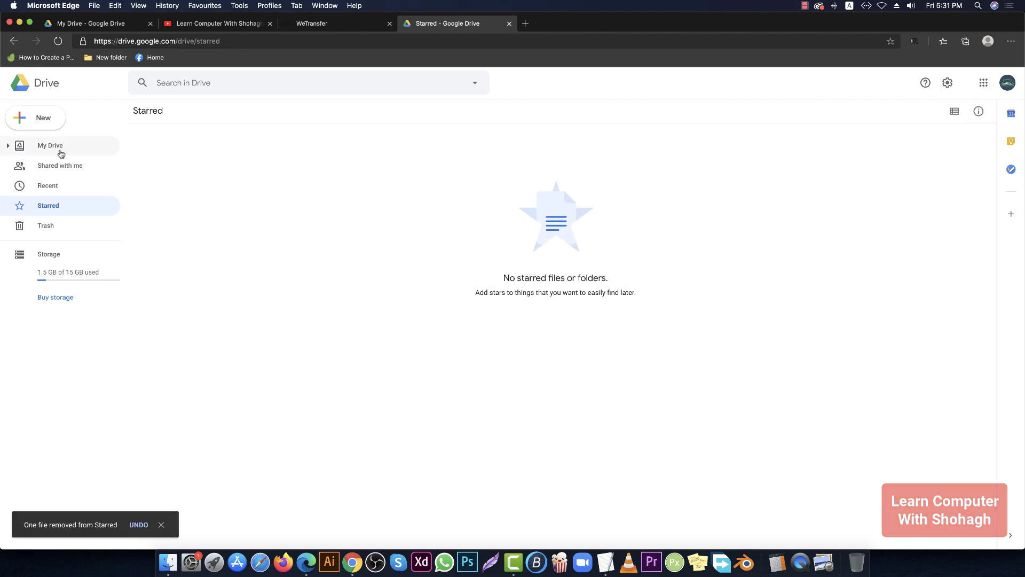
Step: Download the hiking T-shirt image from My Drive to the computer
click(61, 154)
right_click(542, 398)
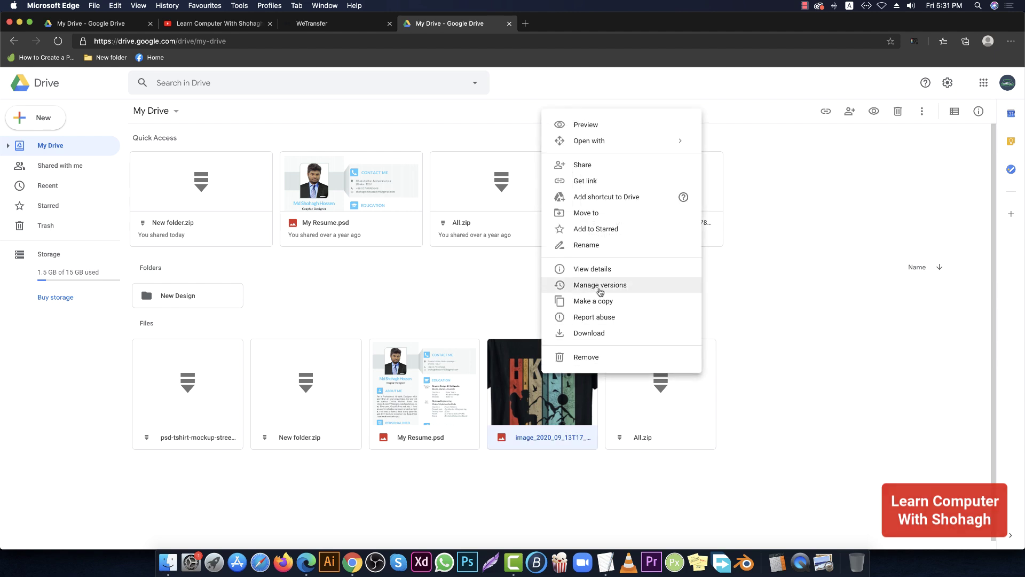
click(589, 334)
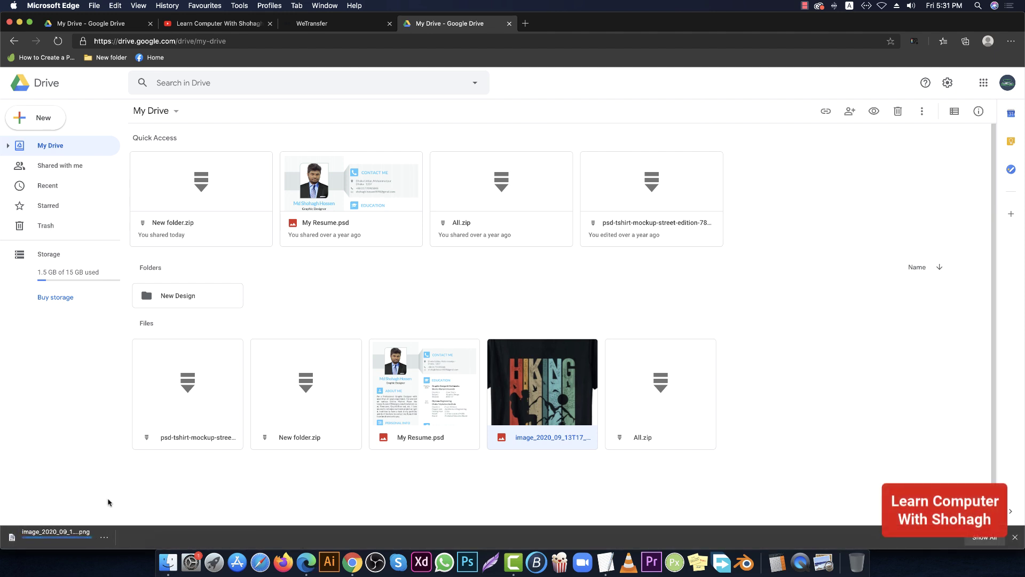
Step: Get the hiking T-shirt image's share link, keep its access Restricted, copy the link, and close the sharing dialog
right_click(533, 379)
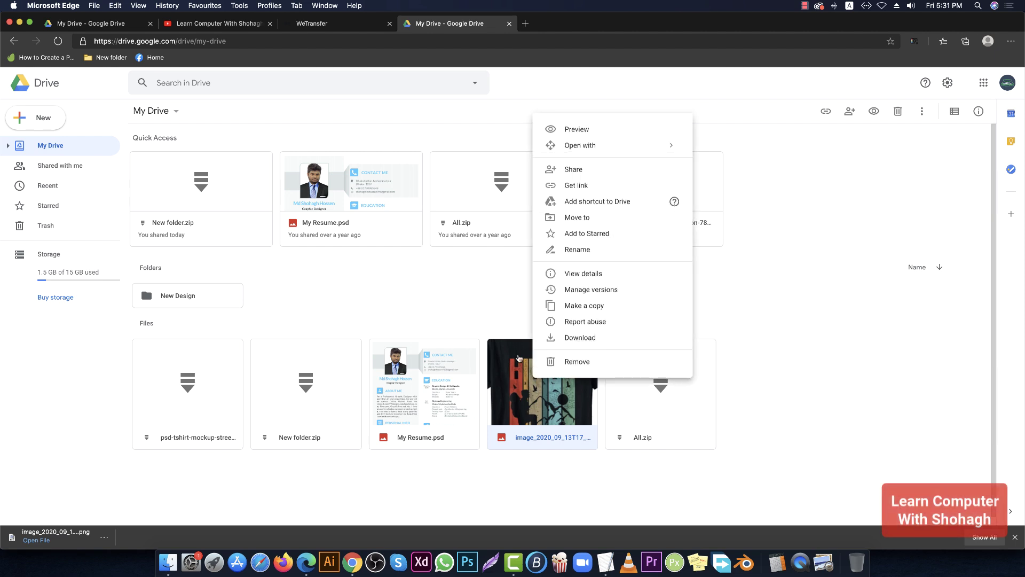
click(593, 185)
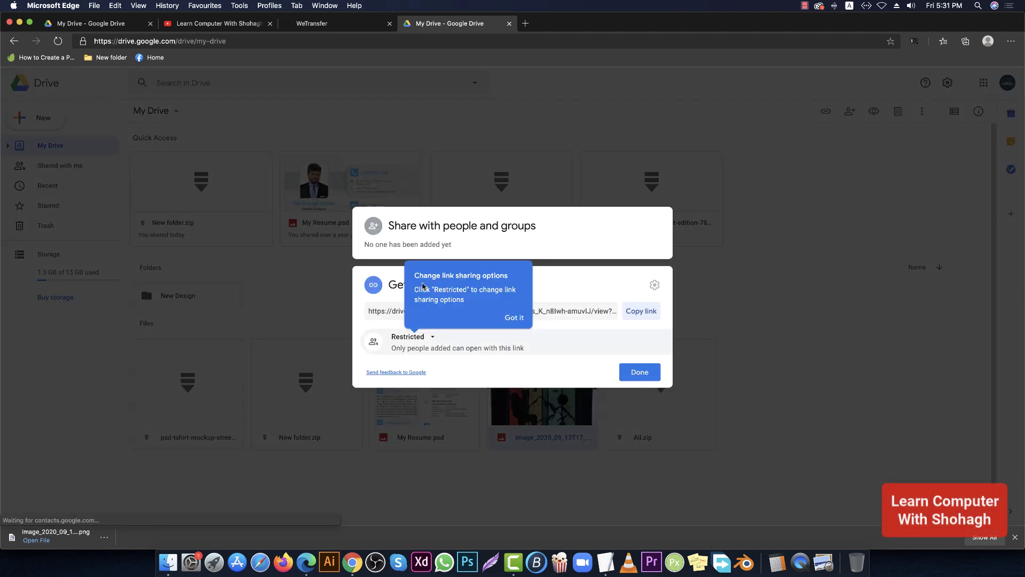
click(514, 319)
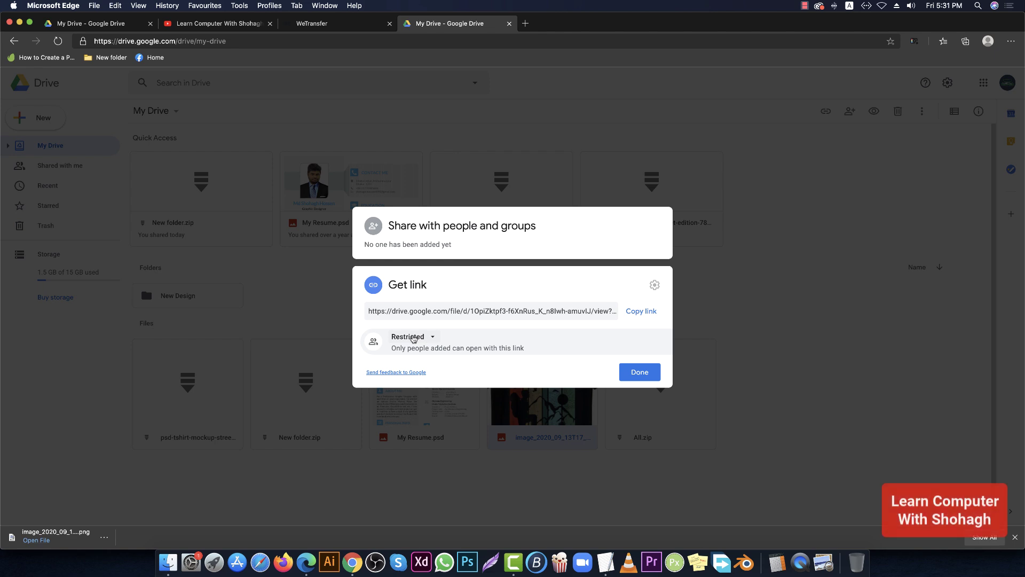
click(413, 338)
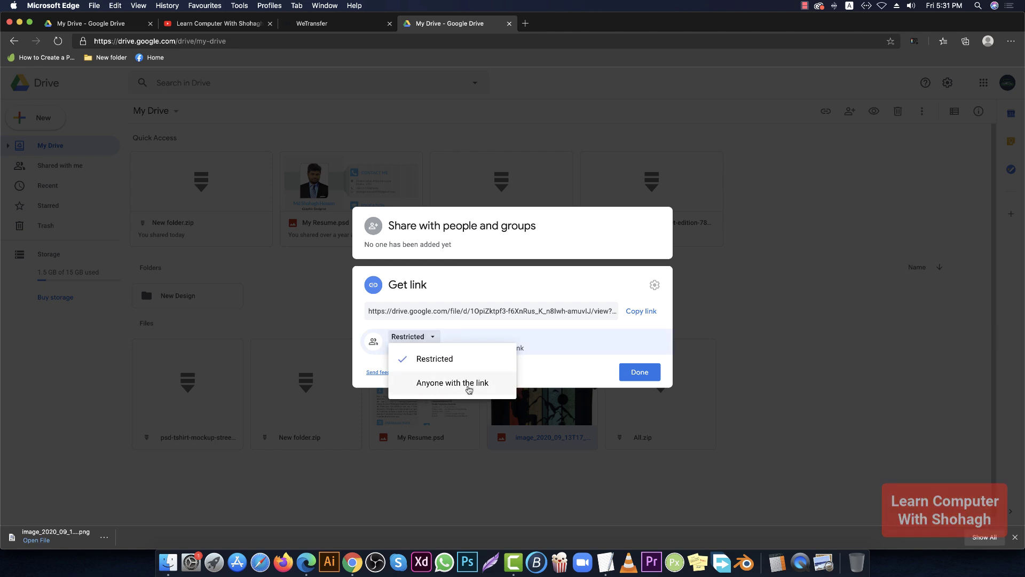
click(575, 337)
click(641, 311)
click(638, 373)
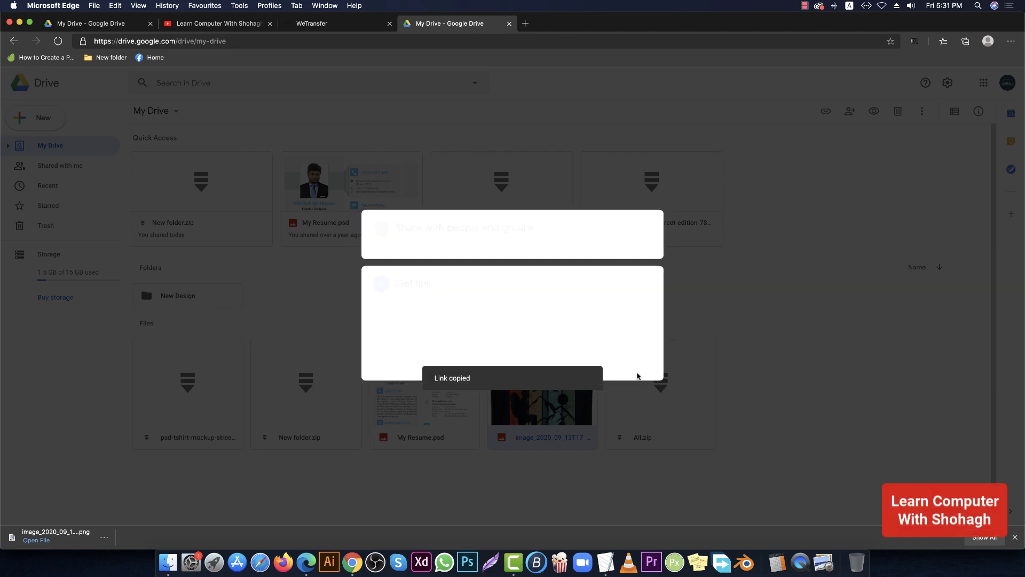
Step: Switch to Chrome and open the copied restricted link to test access from another account
click(352, 562)
key(super+v)
key(Return)
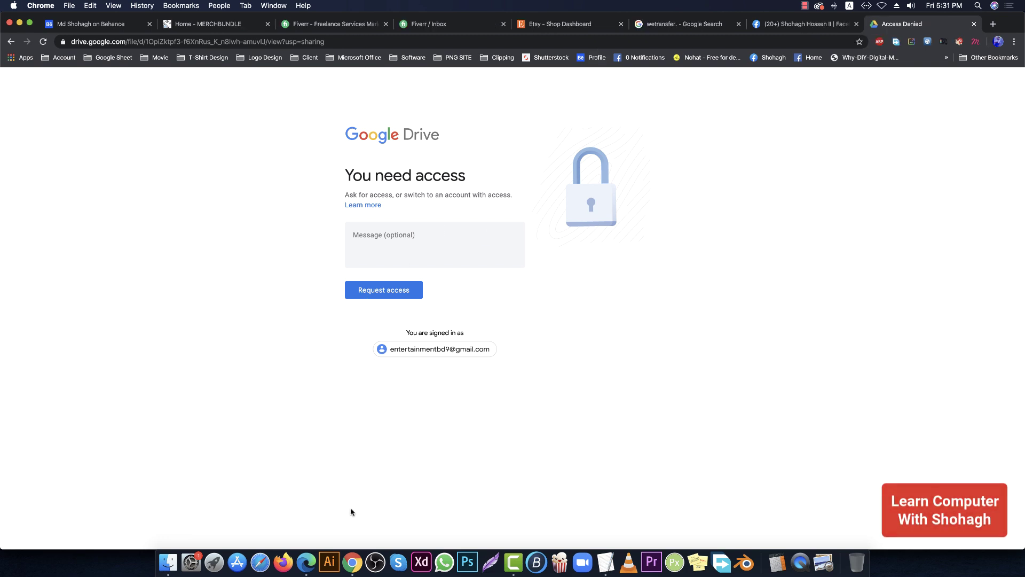
Step: Switch back to Edge and set the hiking T-shirt image's link access to Anyone with the link as Viewer
click(307, 561)
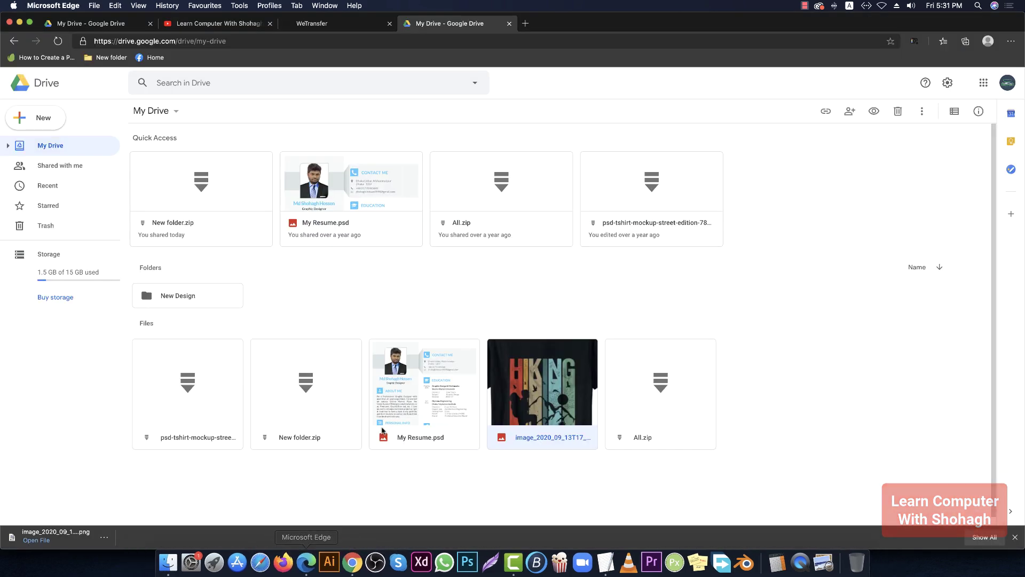
right_click(522, 374)
click(440, 314)
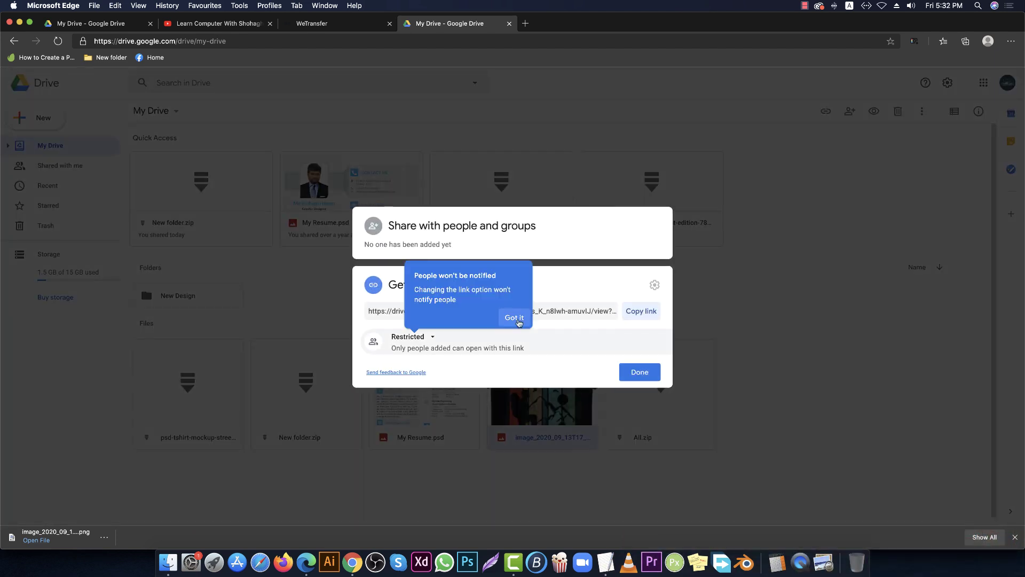
click(515, 318)
click(420, 338)
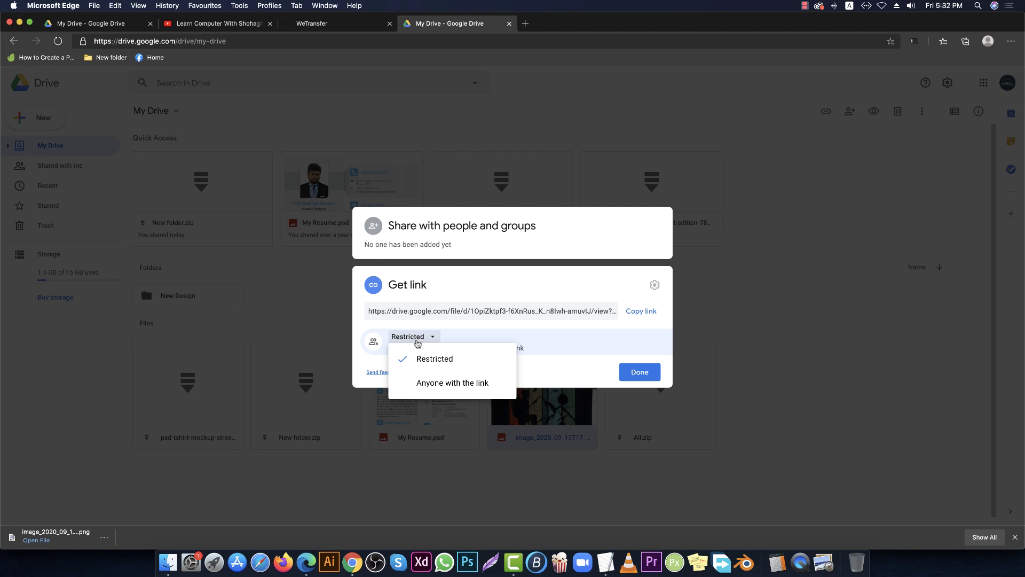
click(435, 388)
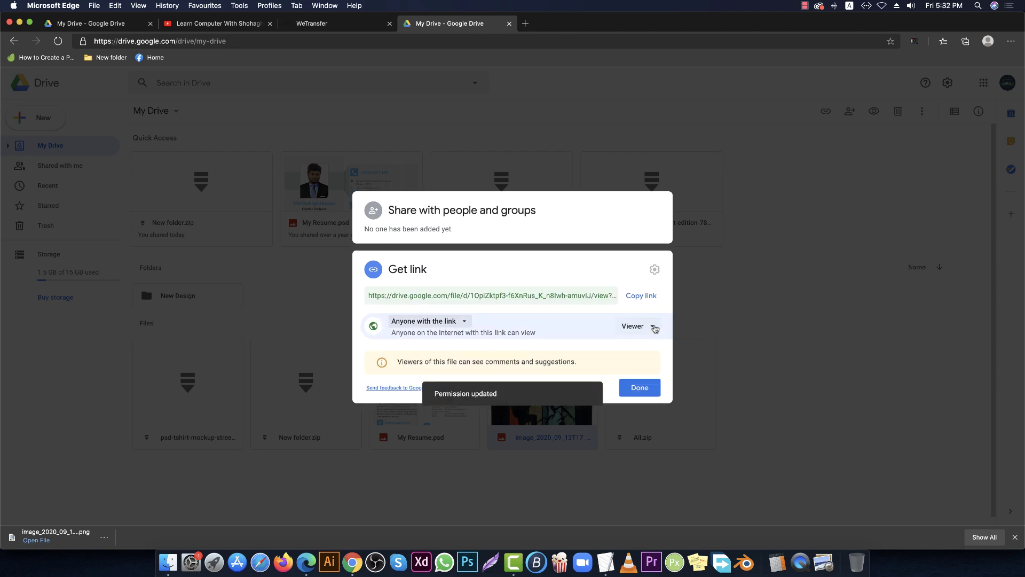
click(646, 327)
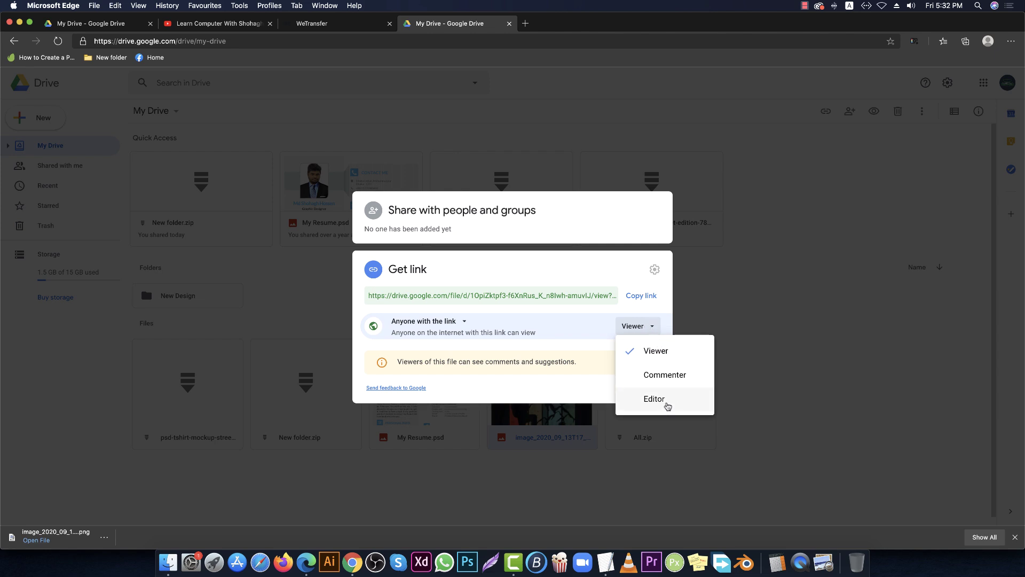
click(655, 352)
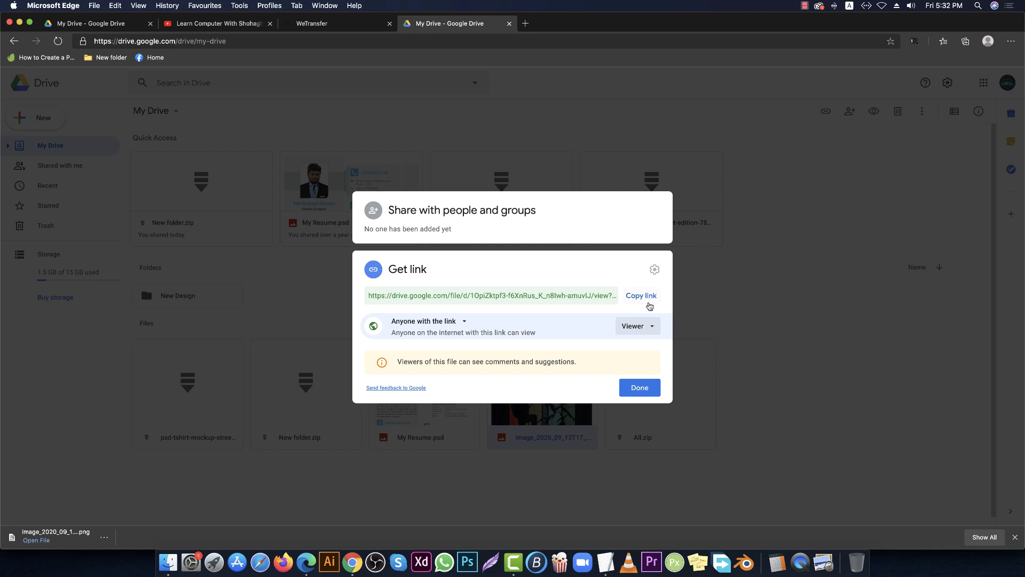
Step: Try the link roles Commenter and Editor, and set the role back to Viewer
click(645, 325)
click(653, 371)
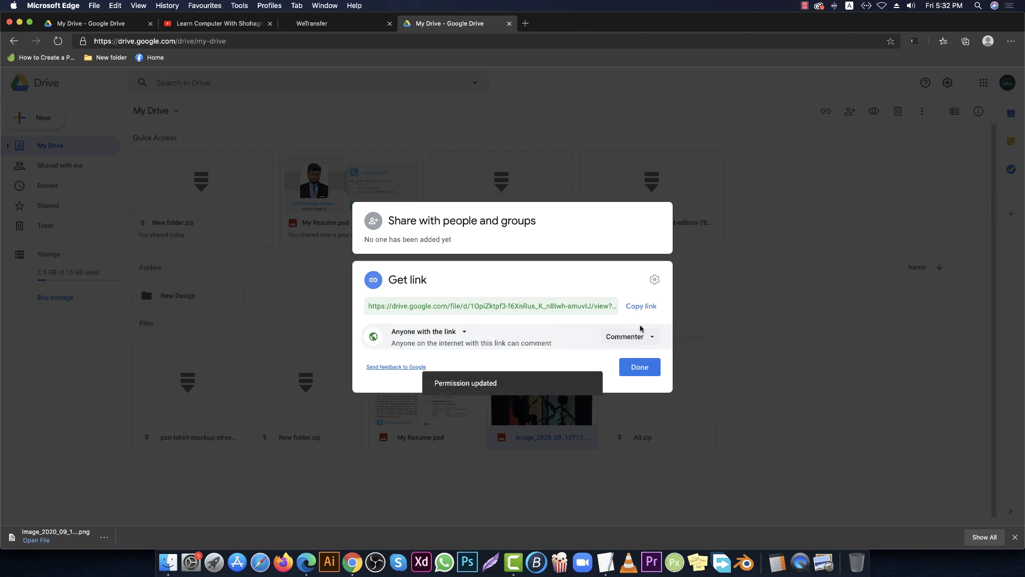
click(638, 349)
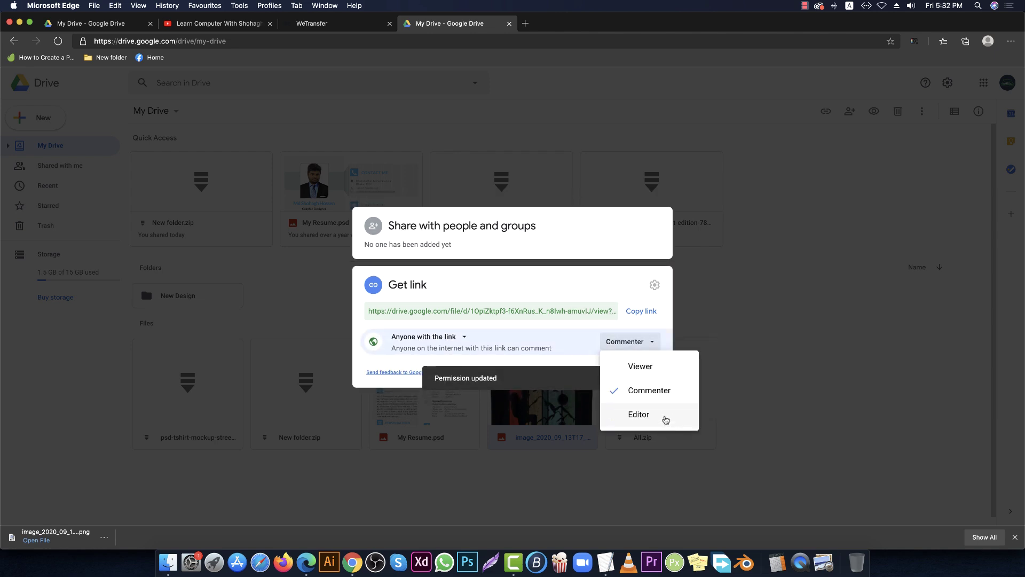
click(663, 418)
click(639, 344)
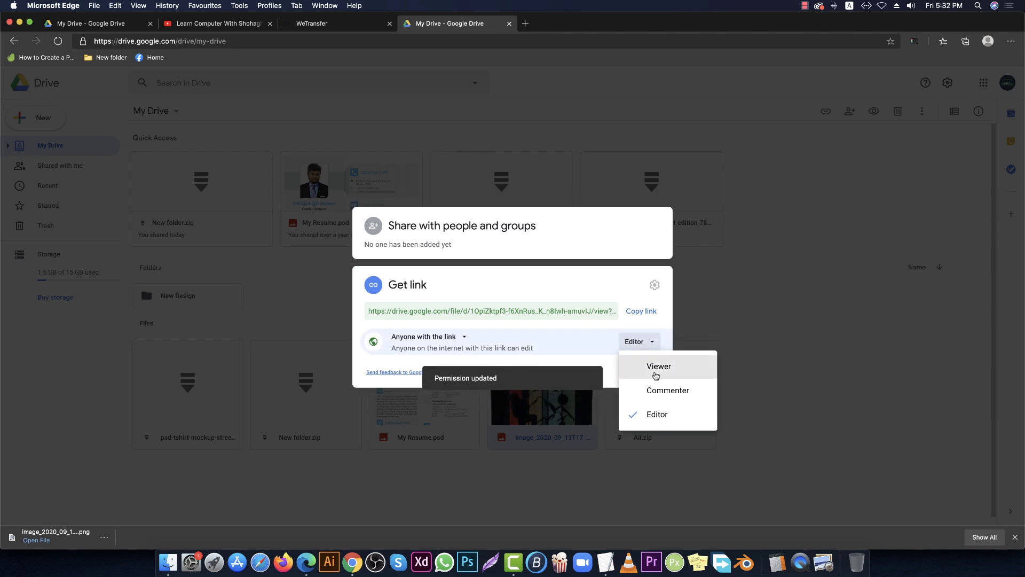
click(653, 365)
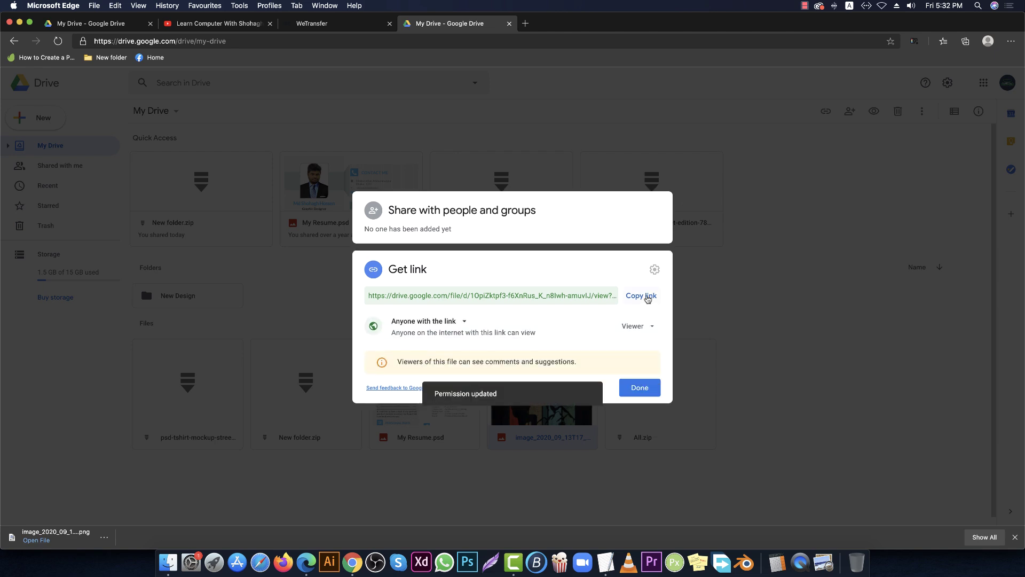
Step: Copy the public view link, finish sharing, and open the link in a new Chrome tab
click(643, 297)
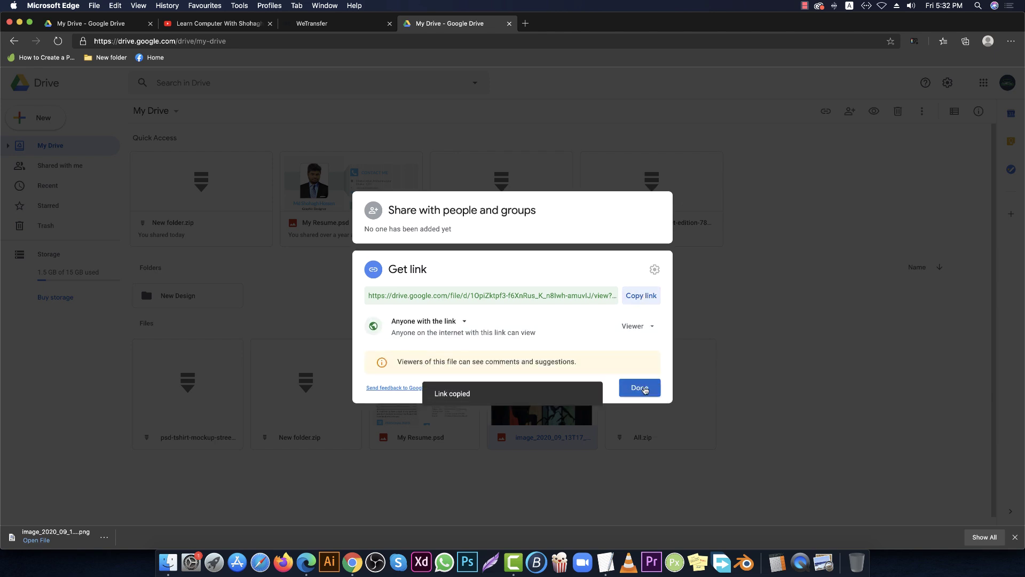
click(637, 388)
click(352, 562)
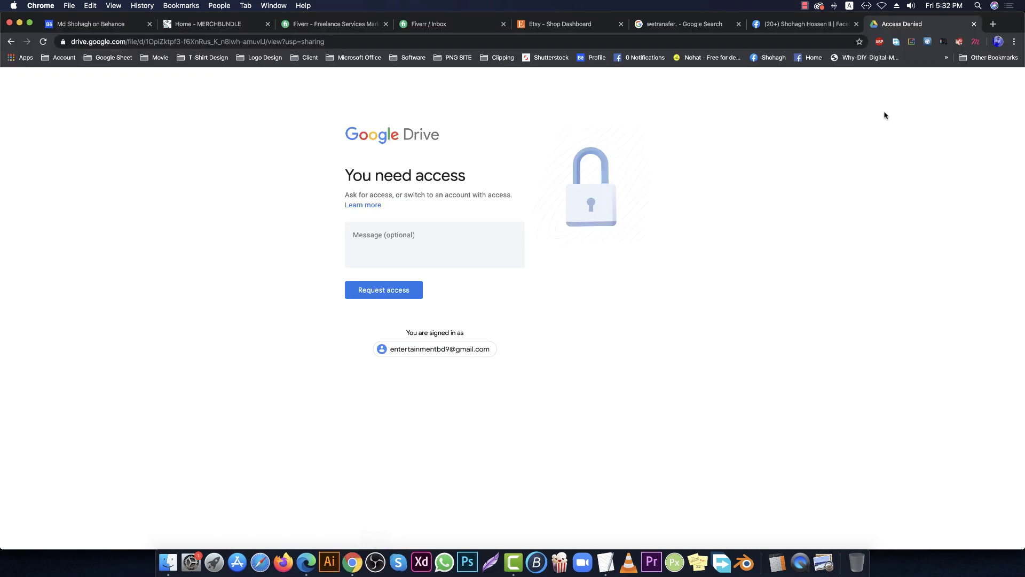
click(992, 24)
key(cmd+v)
key(Return)
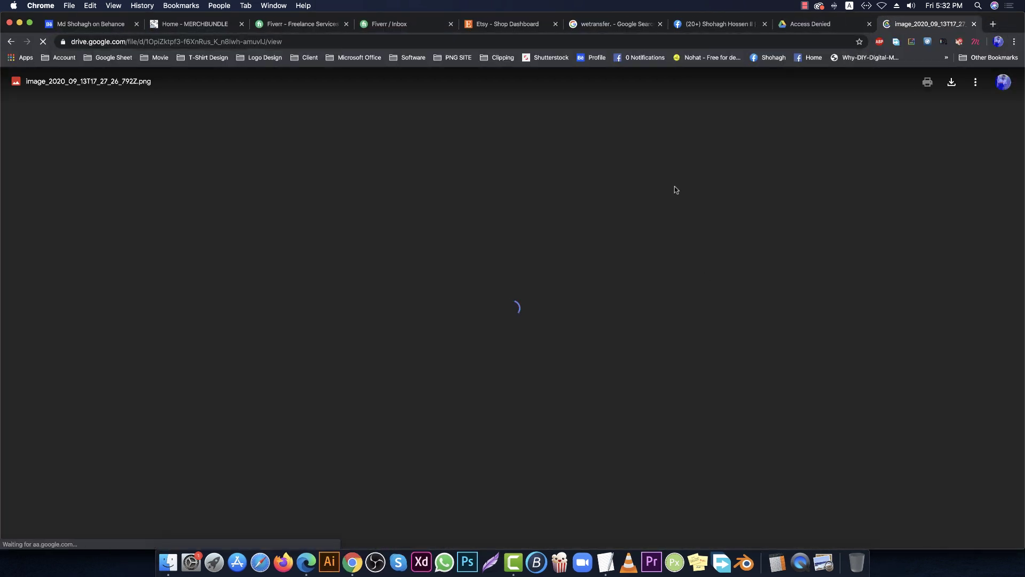
Step: Try to download the shared image from its link page, close that tab, and dismiss Free Download Manager
click(952, 83)
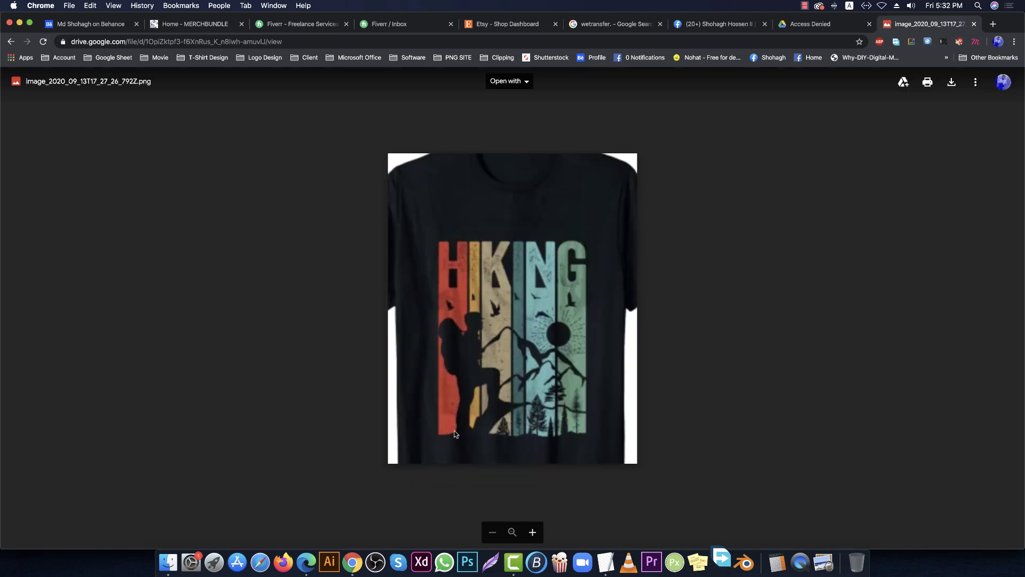
click(973, 25)
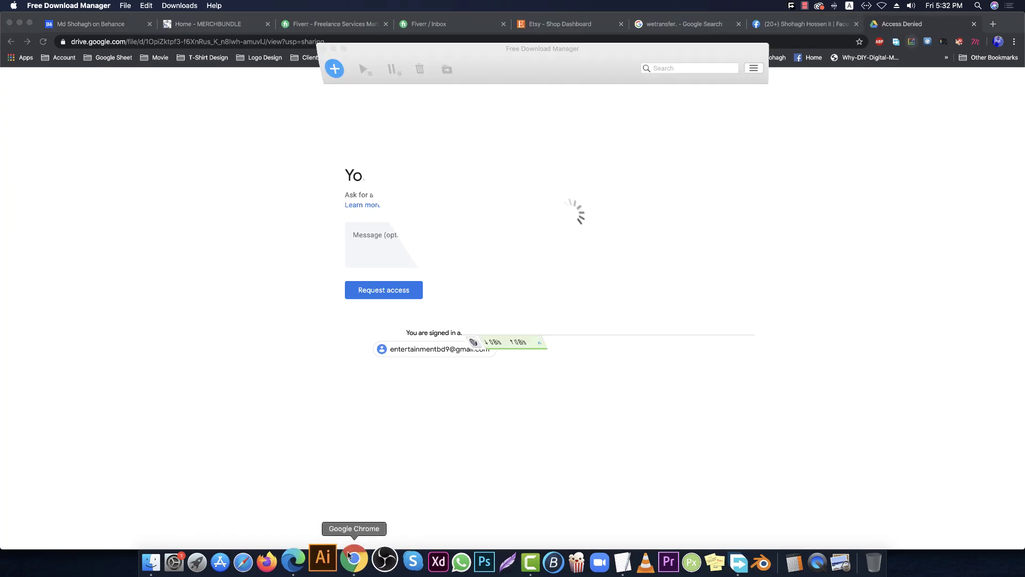
click(646, 202)
click(224, 272)
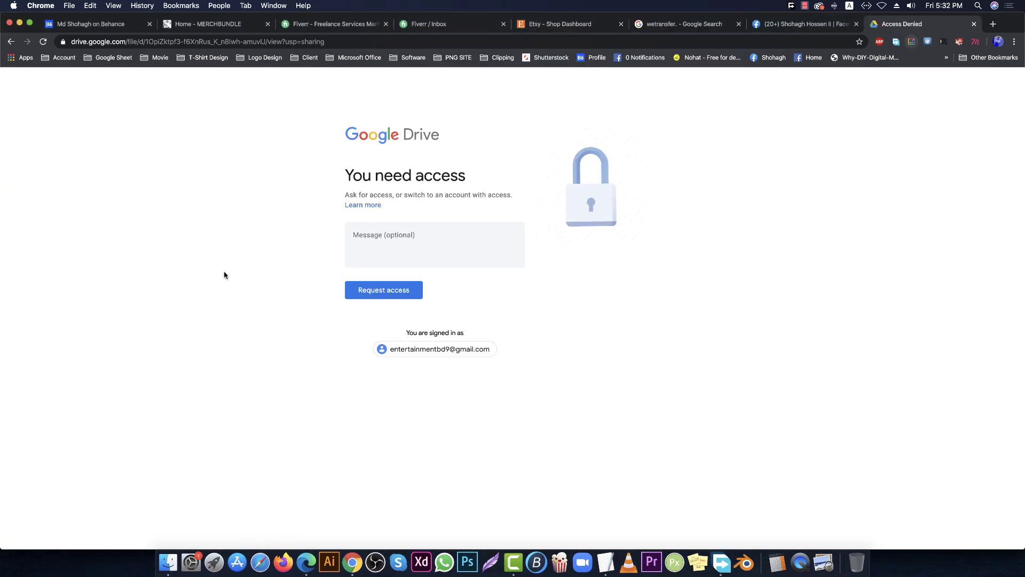
Step: Return to Edge, open the hiking T-shirt image's sharing dialog, and review its Share with people settings
click(306, 561)
right_click(547, 393)
click(588, 179)
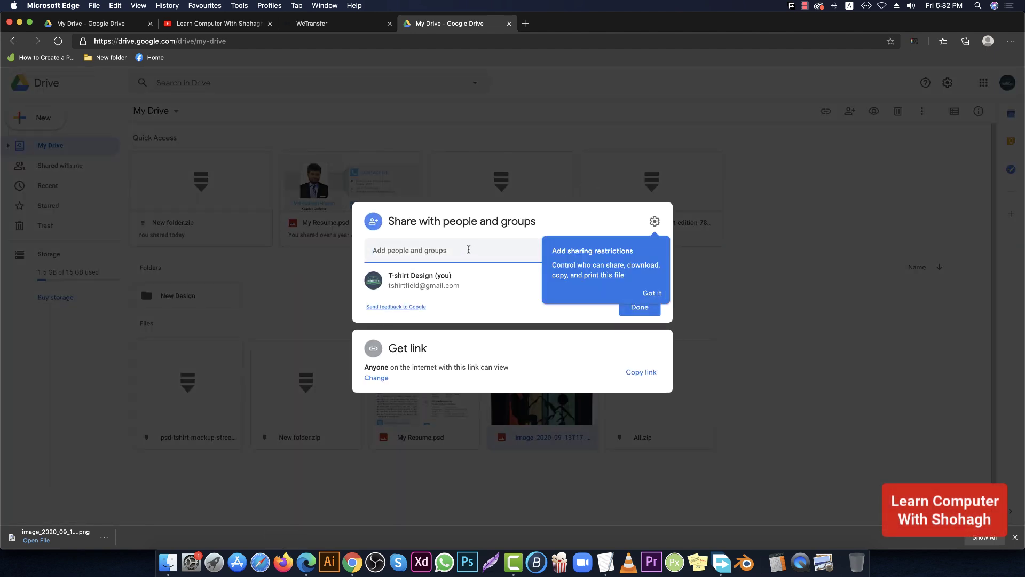
click(488, 252)
click(494, 216)
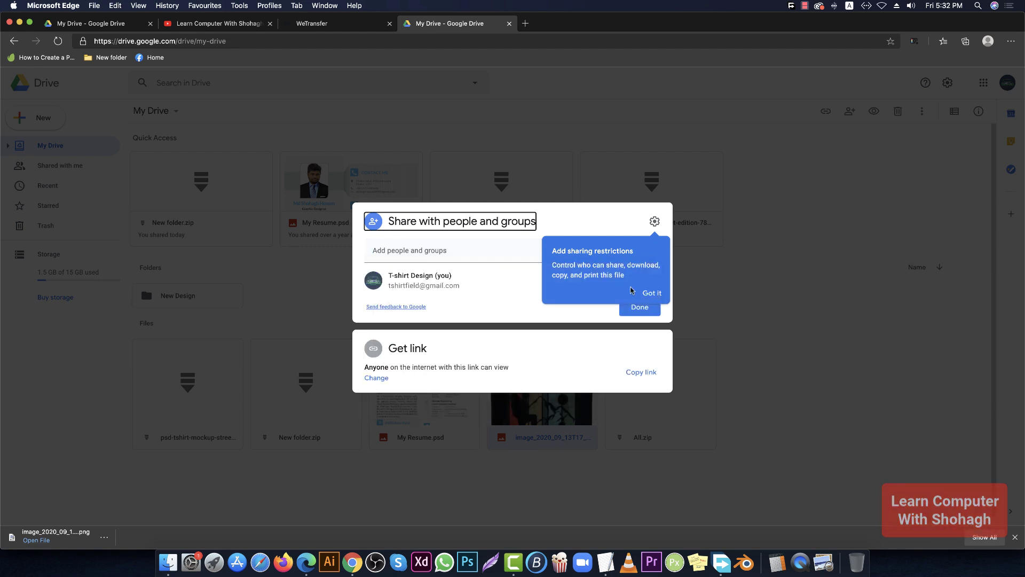
click(634, 292)
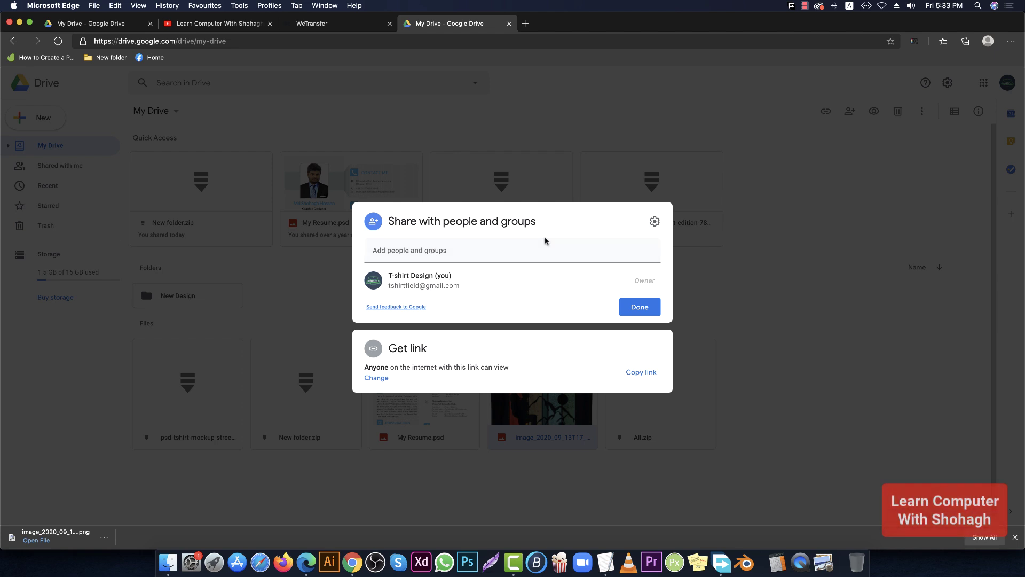
click(654, 221)
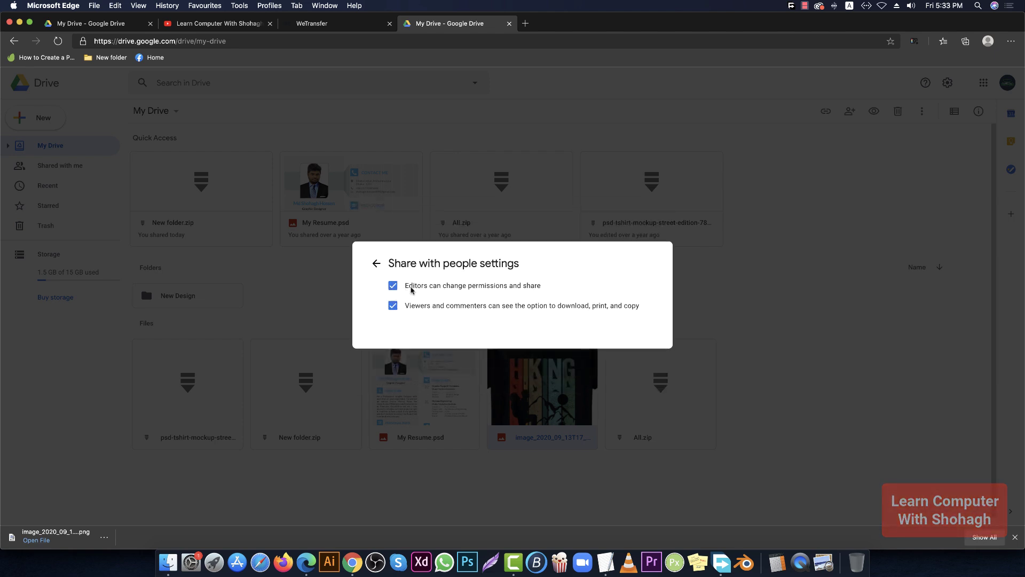
click(376, 263)
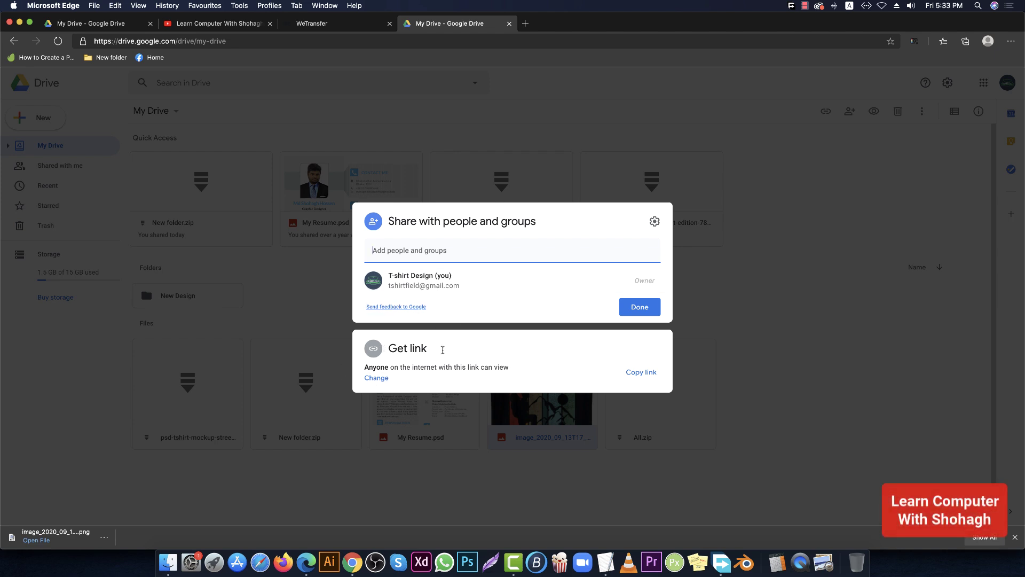
Step: Change the hiking T-shirt image's link access to Restricted
click(369, 367)
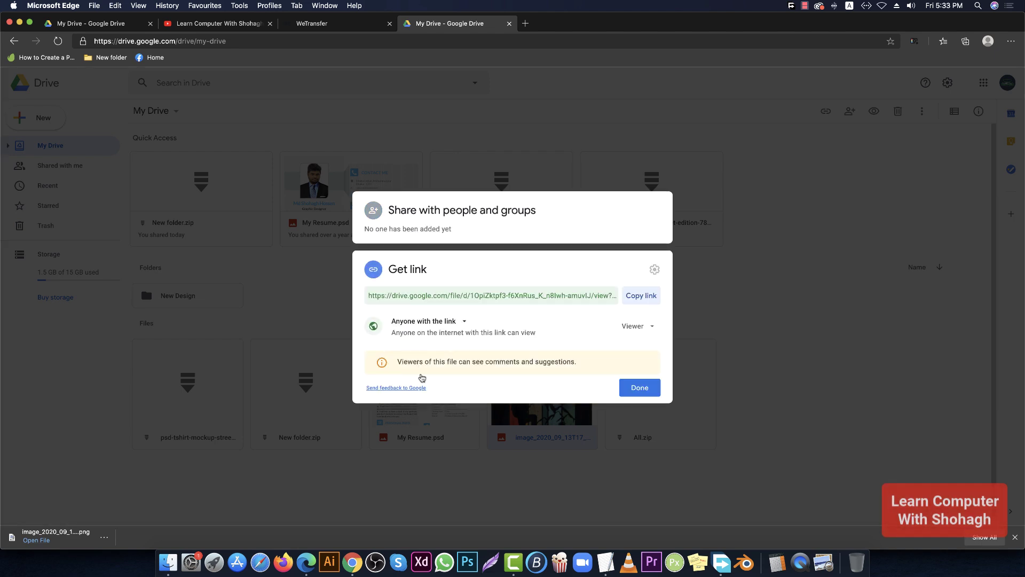
click(427, 322)
click(446, 339)
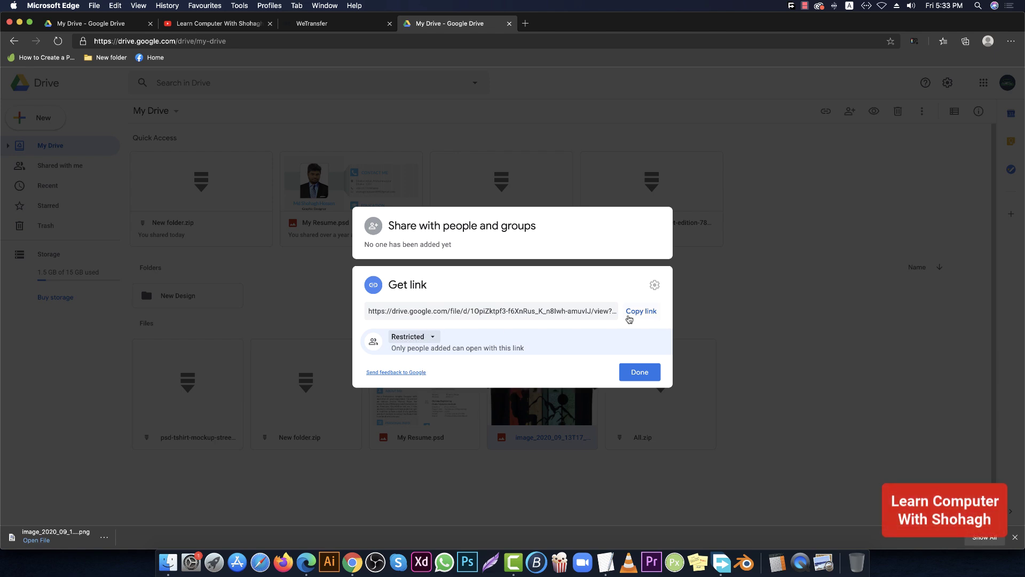
Step: Set the link access to Anyone with the link as Viewer, and copy the link before closing the dialog
click(415, 338)
click(438, 382)
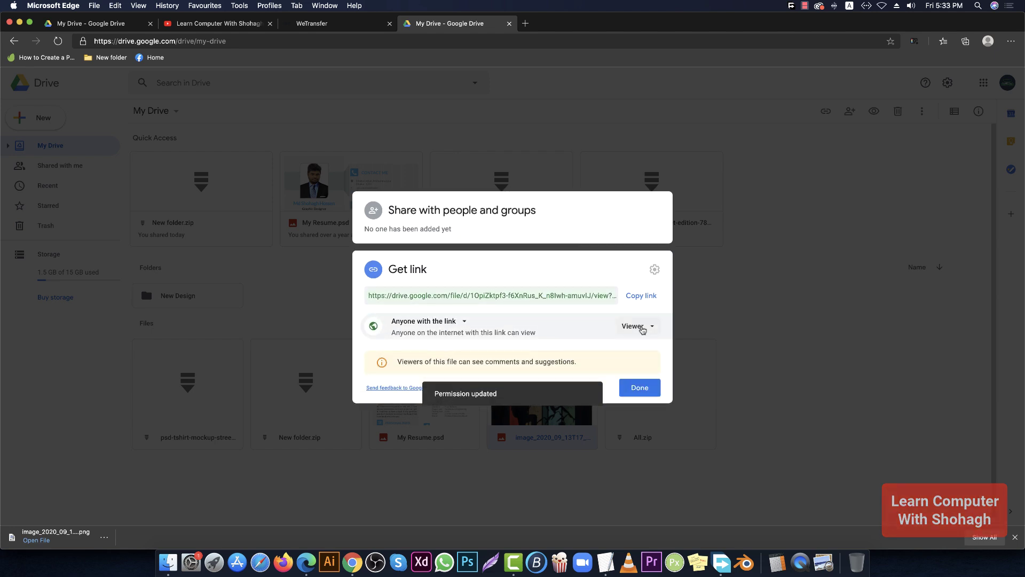
click(636, 326)
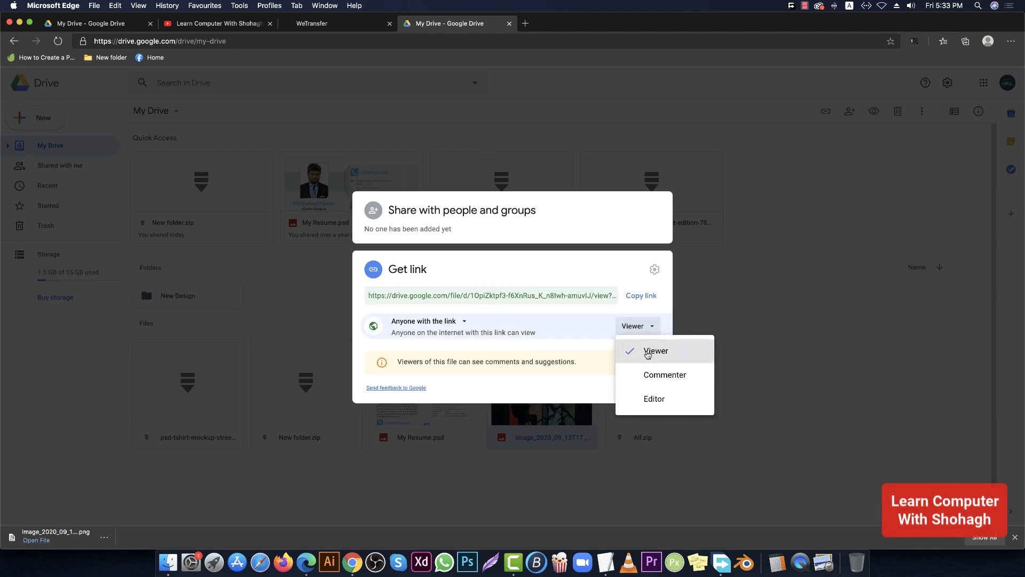
click(630, 351)
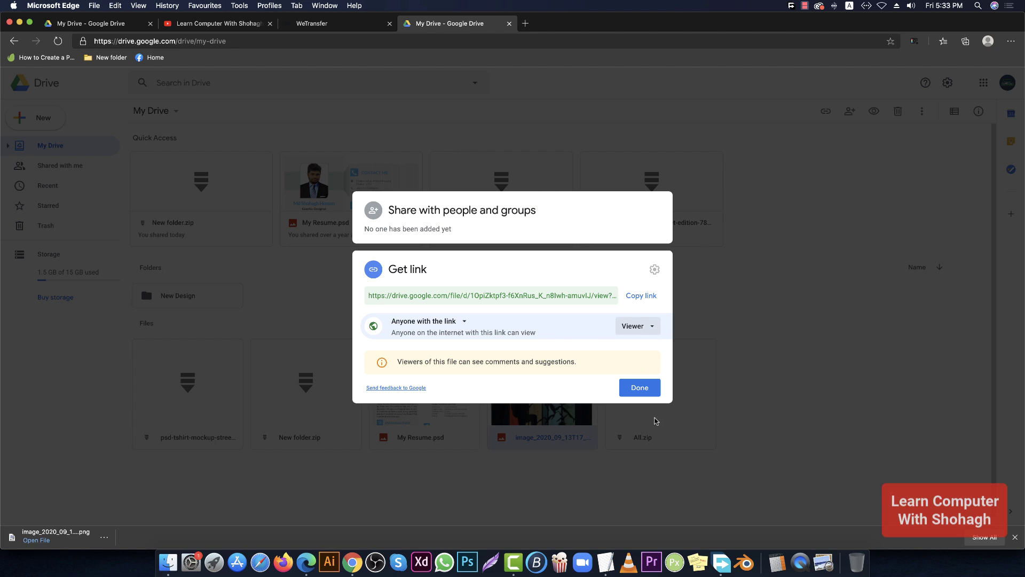
click(641, 296)
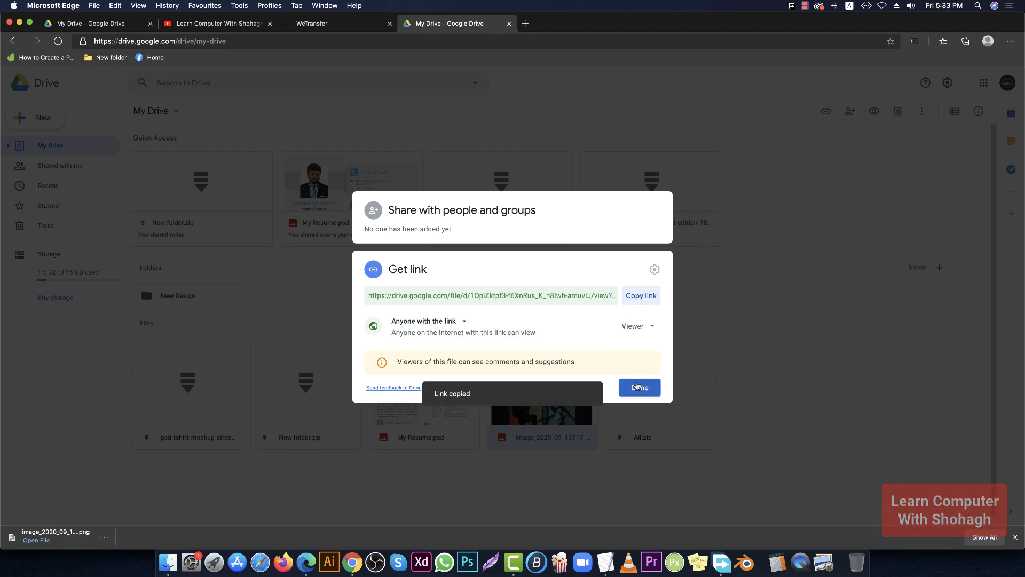
click(639, 388)
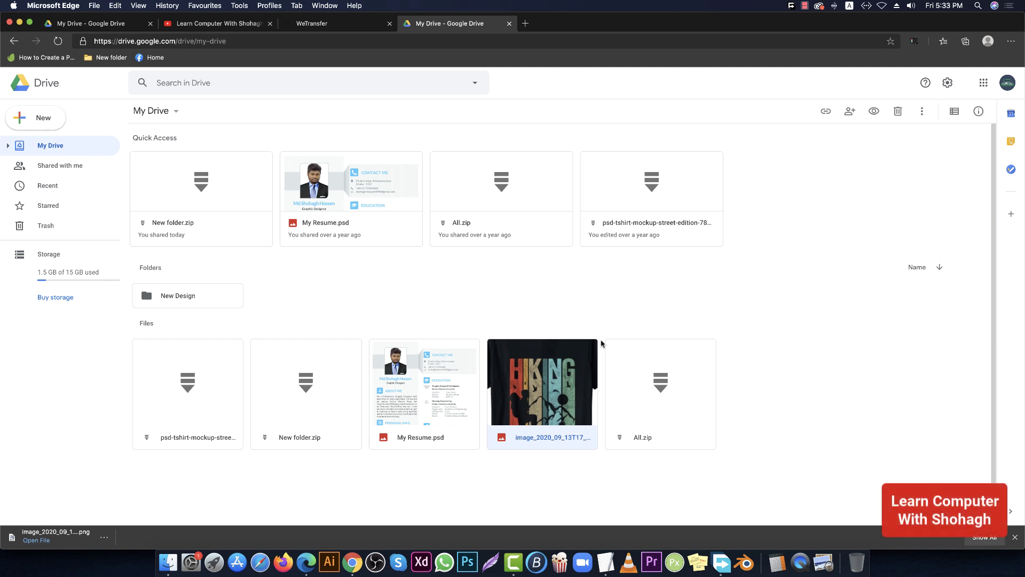
Step: Create a blank Google Sheets spreadsheet in My Drive and display it once it has loaded
right_click(639, 273)
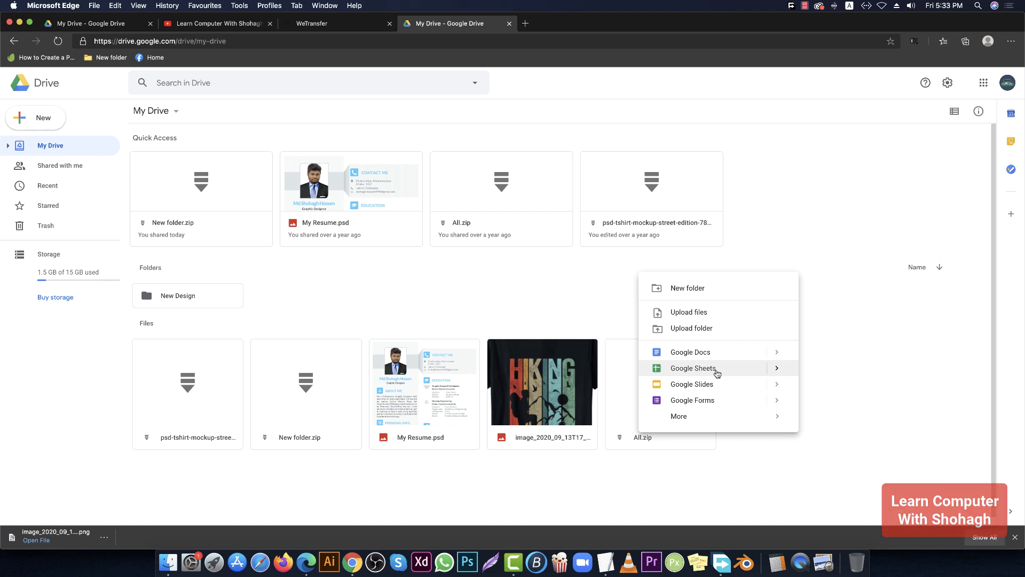
mouse_move(709, 421)
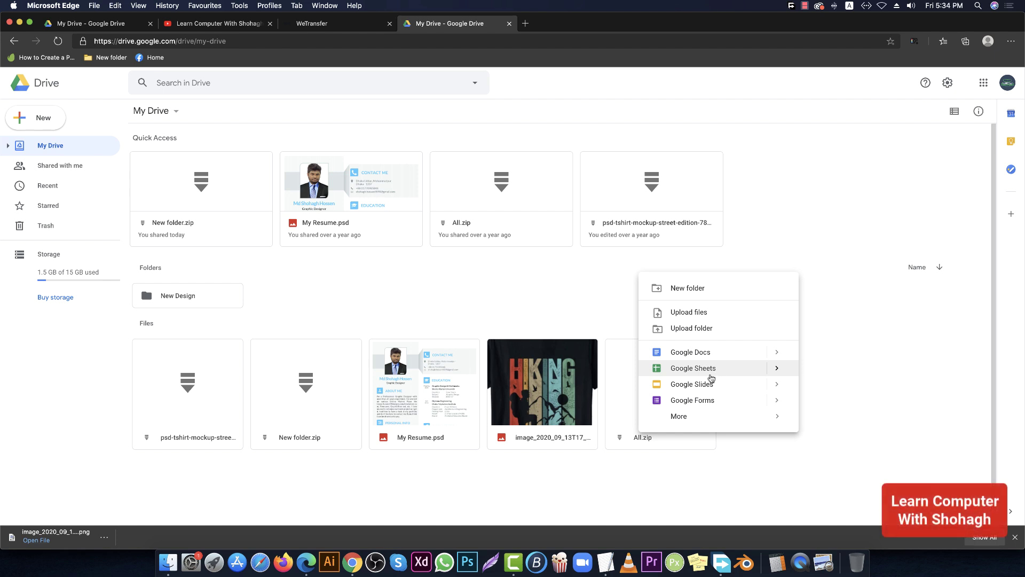
click(717, 374)
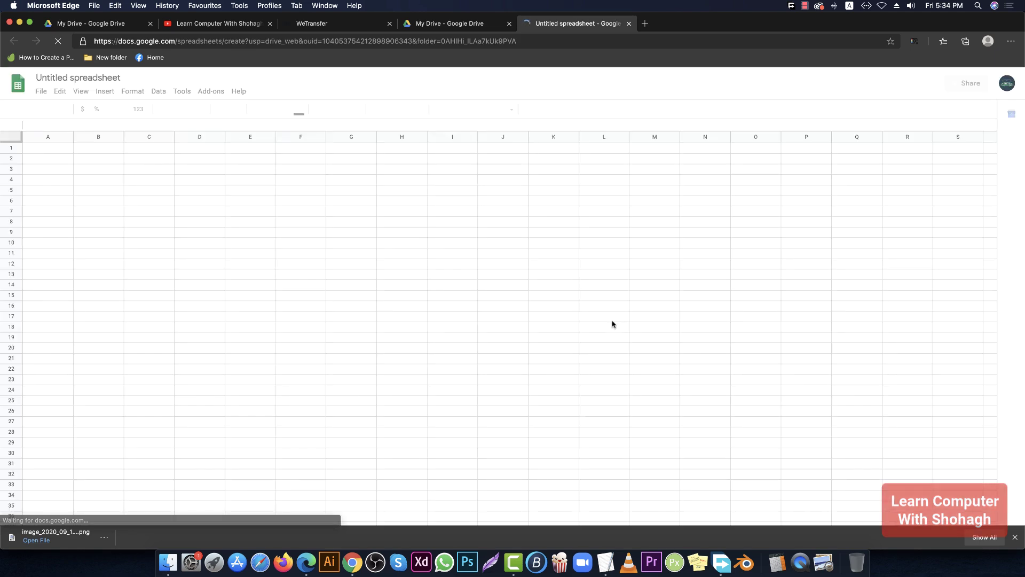
click(461, 26)
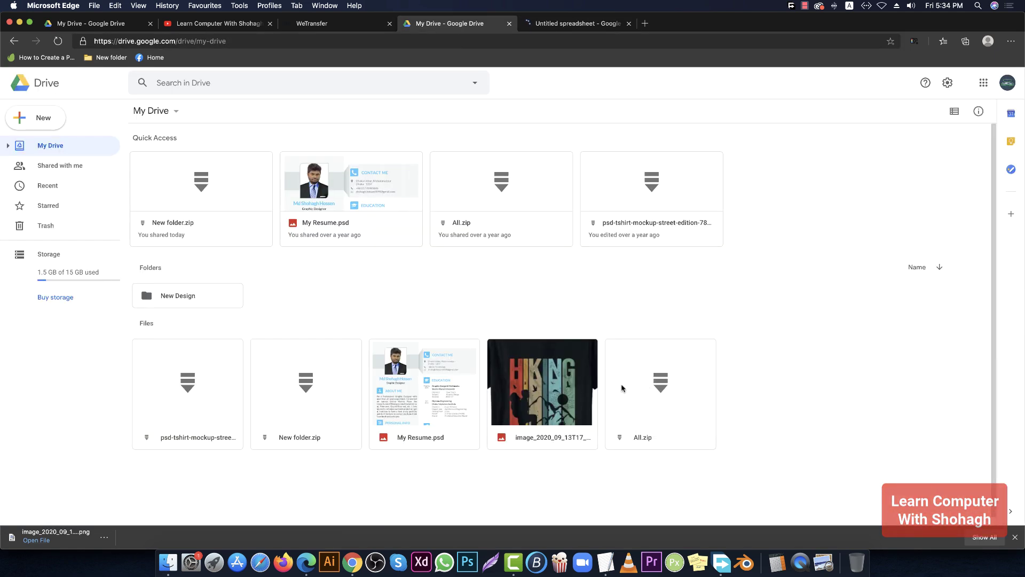
click(559, 25)
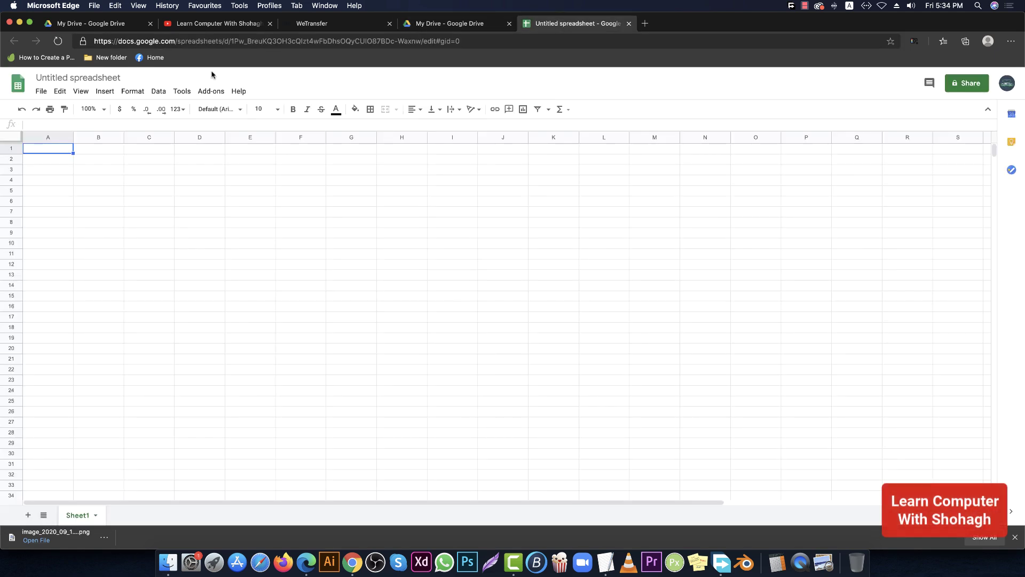
Step: Rename the untitled spreadsheet as New Docs
click(99, 78)
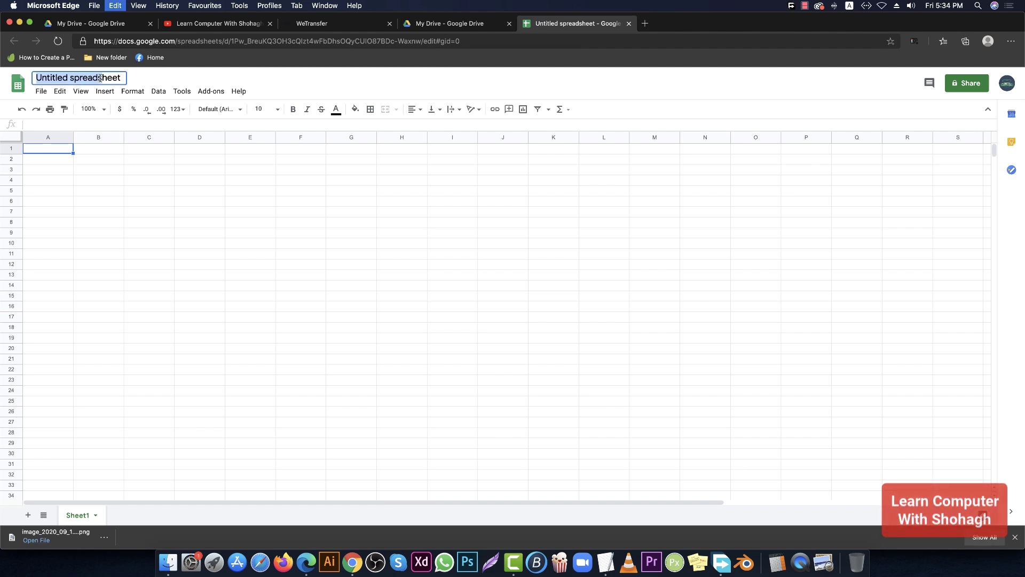
text(New)
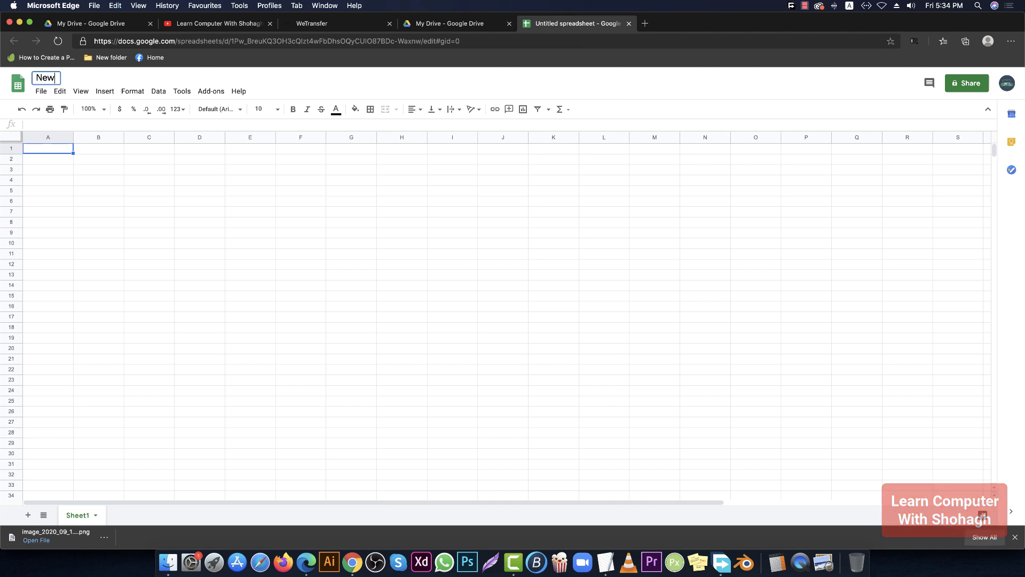
text( Docs)
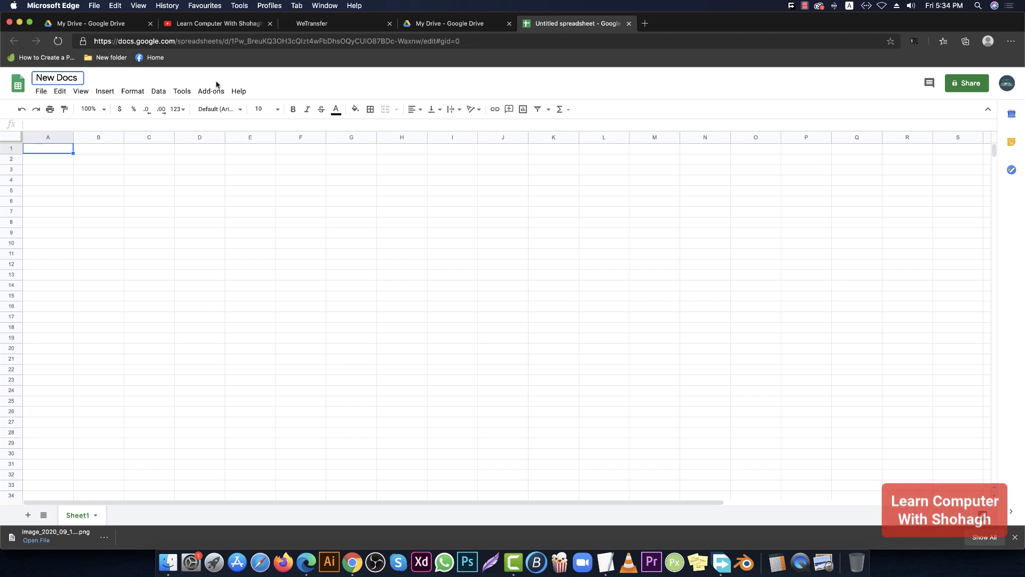
key(Return)
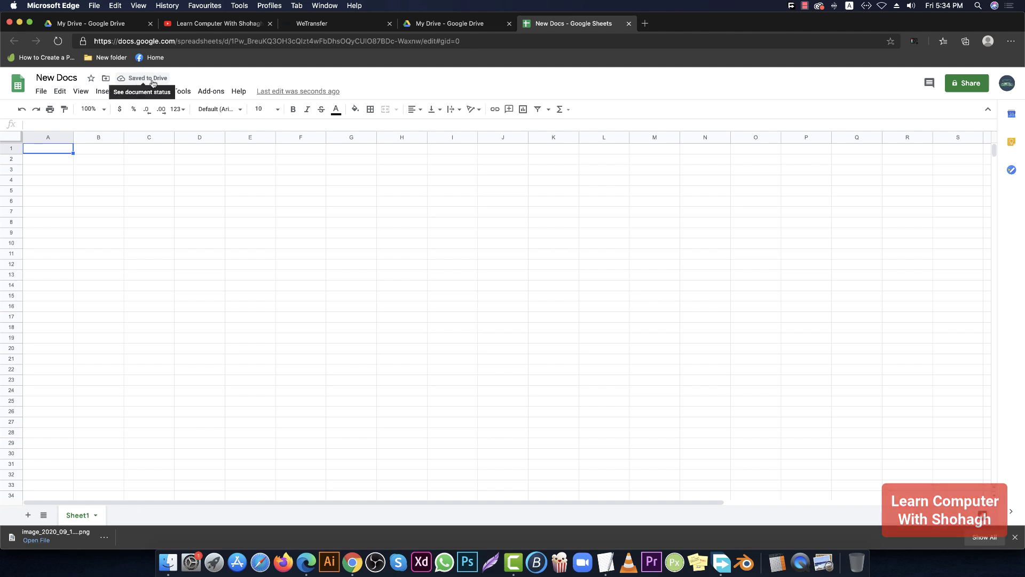
Step: Enter the sample text fasf in B10, sf in D11, ggd in E6, xdb in G9 and sxb in G14
click(99, 242)
text(fasf)
click(194, 254)
text(sf)
click(250, 202)
text(ggd)
click(320, 235)
text(xdb)
click(360, 288)
text(sxb)
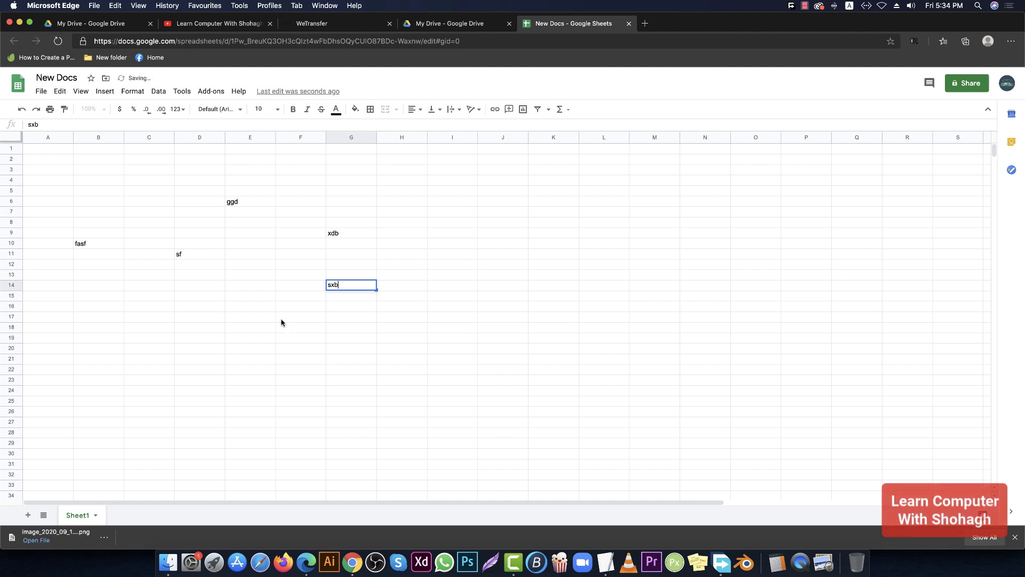
Step: Enter the sample text xbxbdxbxb in F17, xbbs in C23, xbs in J15, zdgaf in M9 and aawef in P11
click(282, 319)
text(xbxbdxbxb)
click(170, 381)
text(xbbs)
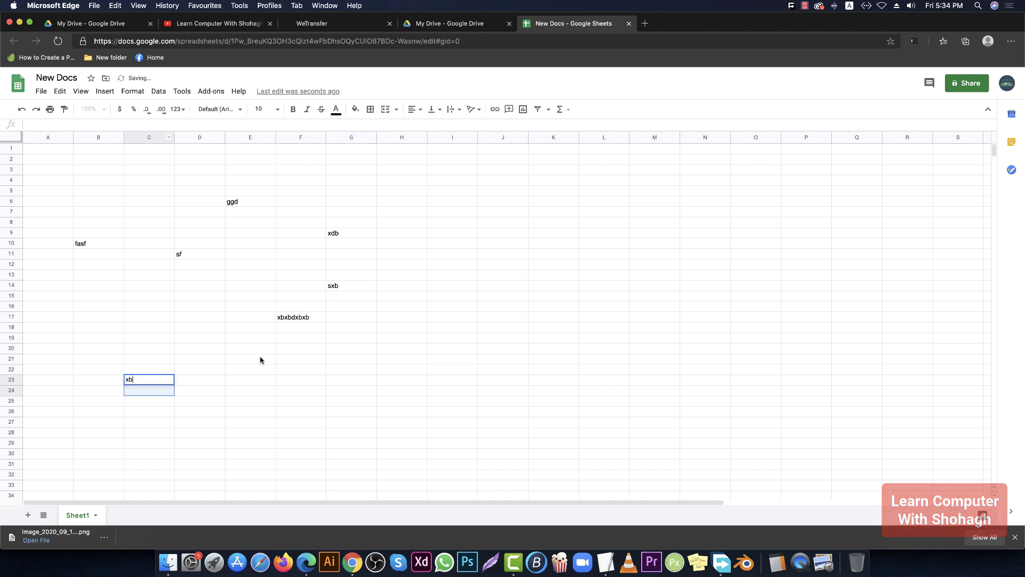
click(491, 297)
text(xbs)
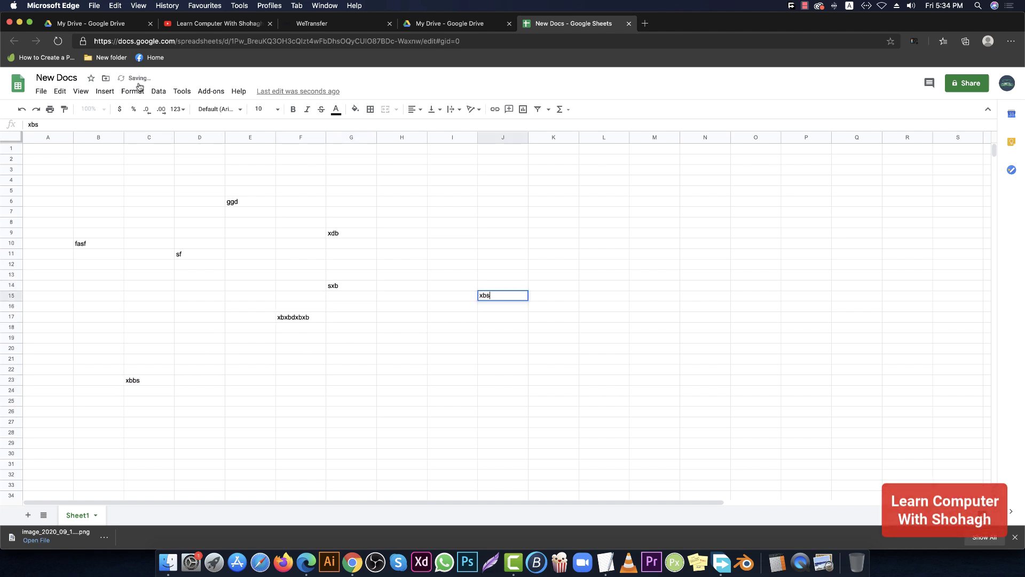
click(659, 234)
text(zdgaf)
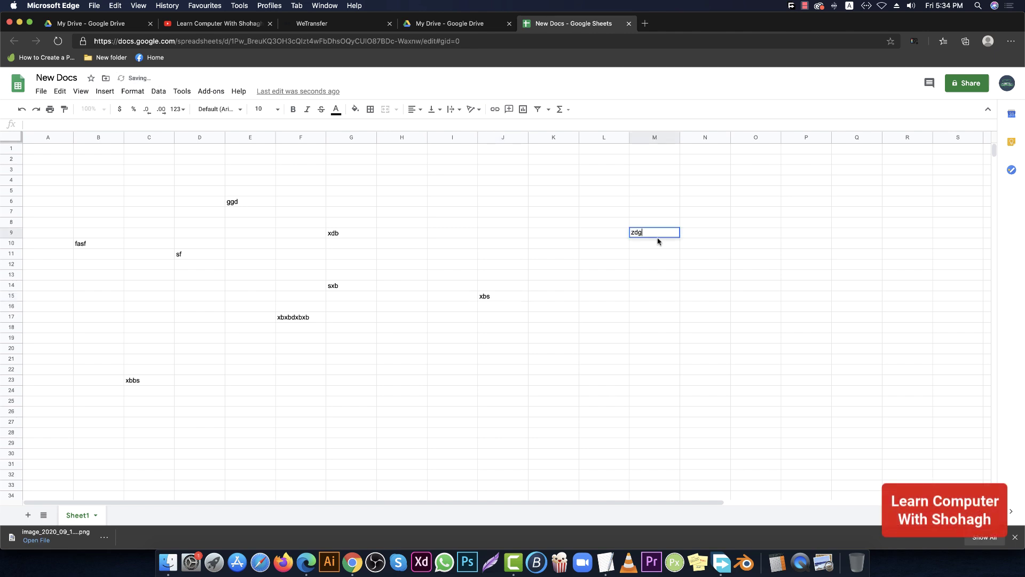
click(787, 256)
text(aawef)
Step: Enter the sample text awfea in H8, sfeaw in G24, asv in C24, aef in C17 and awf in A12
click(408, 221)
text(awfea)
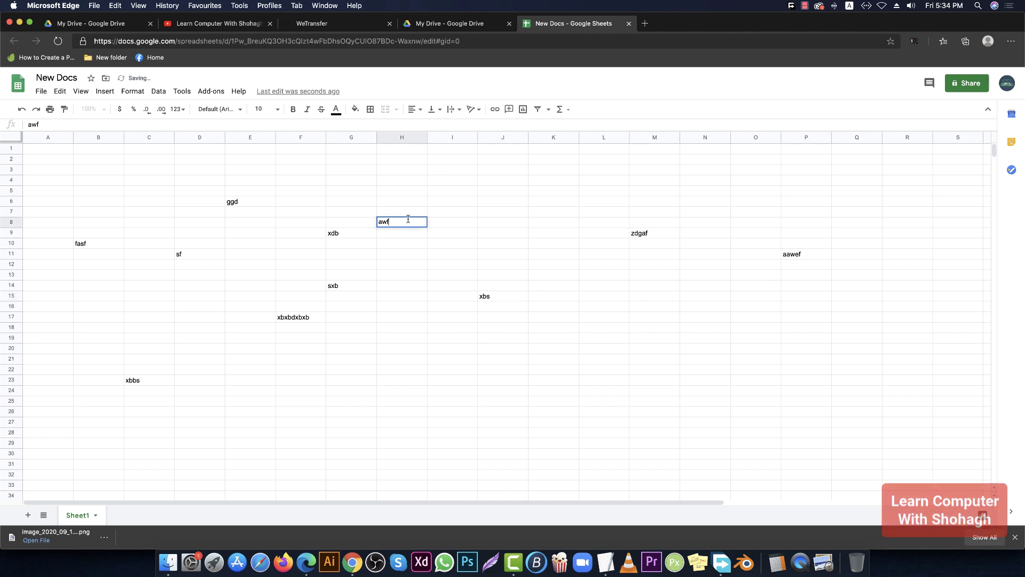
click(364, 390)
text(sfeaw)
drag(155, 390, 162, 424)
text(asv)
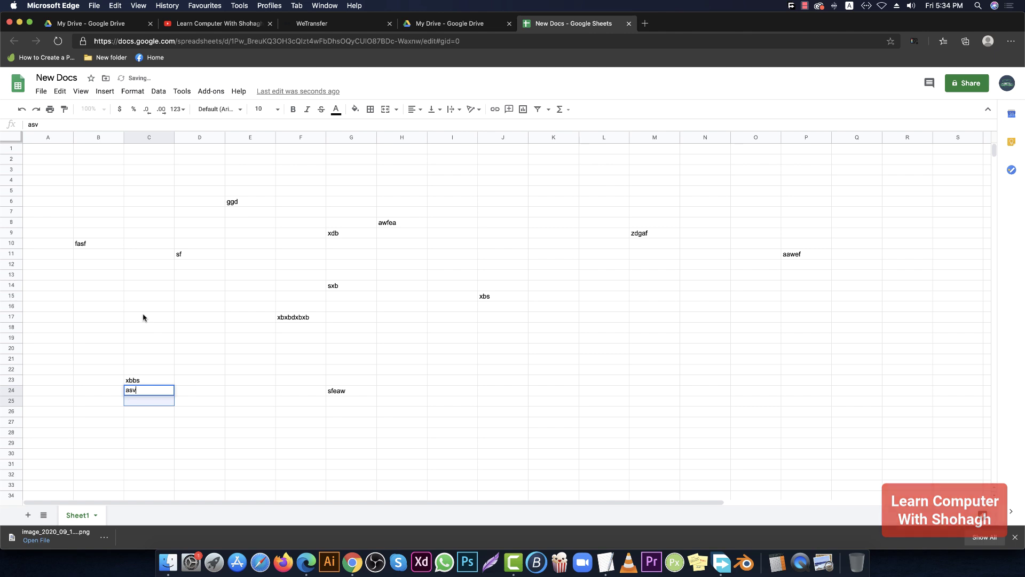
click(145, 318)
text(aef)
click(55, 266)
text(awf)
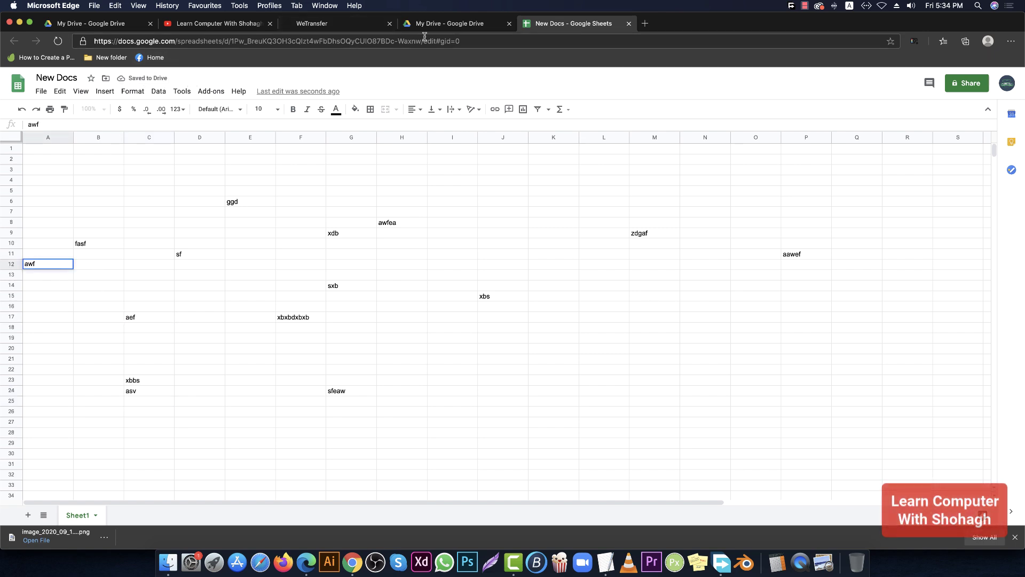
Step: Return to My Drive, reopen the New Docs spreadsheet to check its saved entries, and close both spreadsheet tabs
click(443, 25)
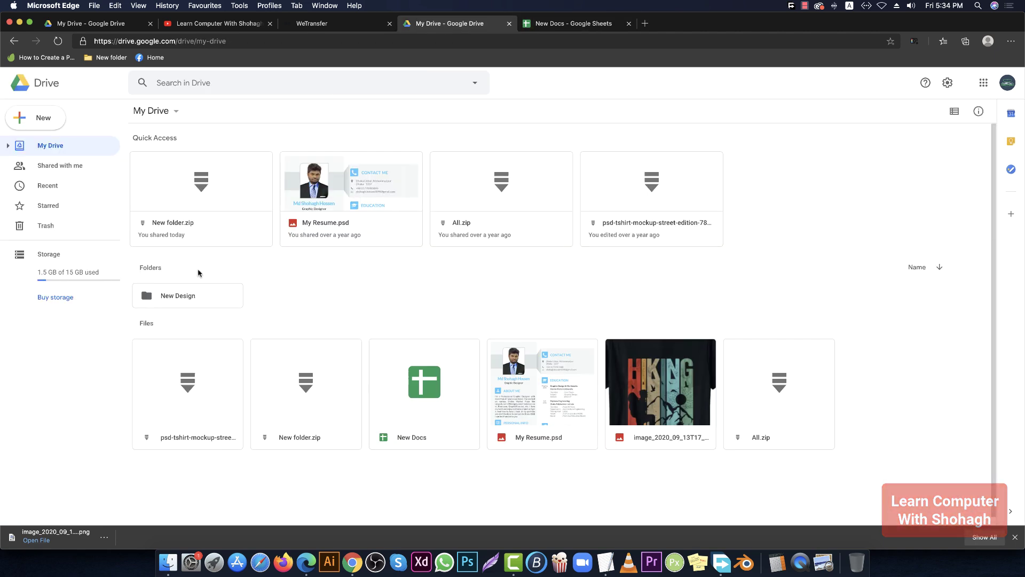
double_click(437, 389)
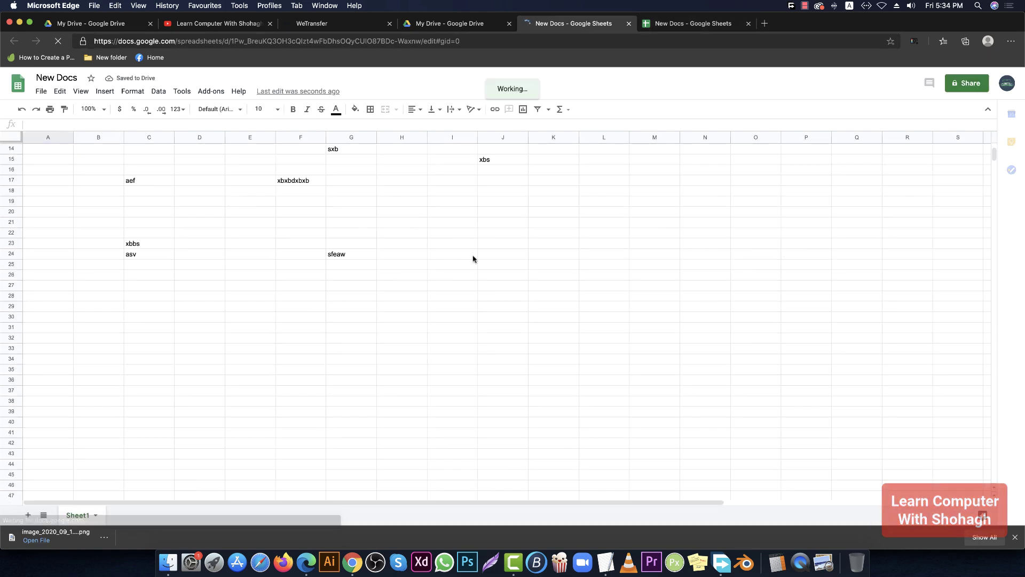
click(628, 24)
click(628, 24)
Step: Remove the New Docs spreadsheet from My Drive
right_click(423, 420)
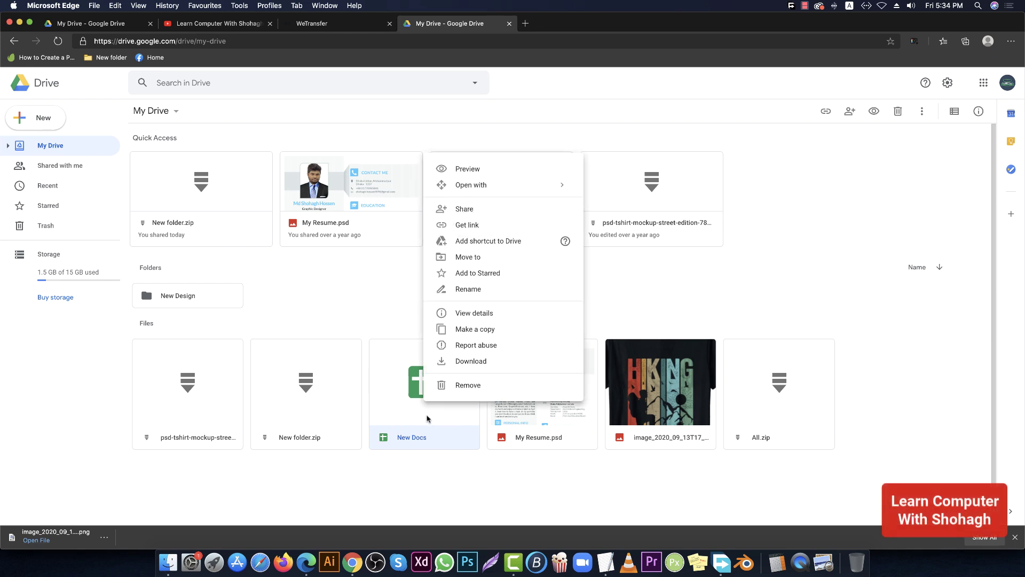
click(458, 384)
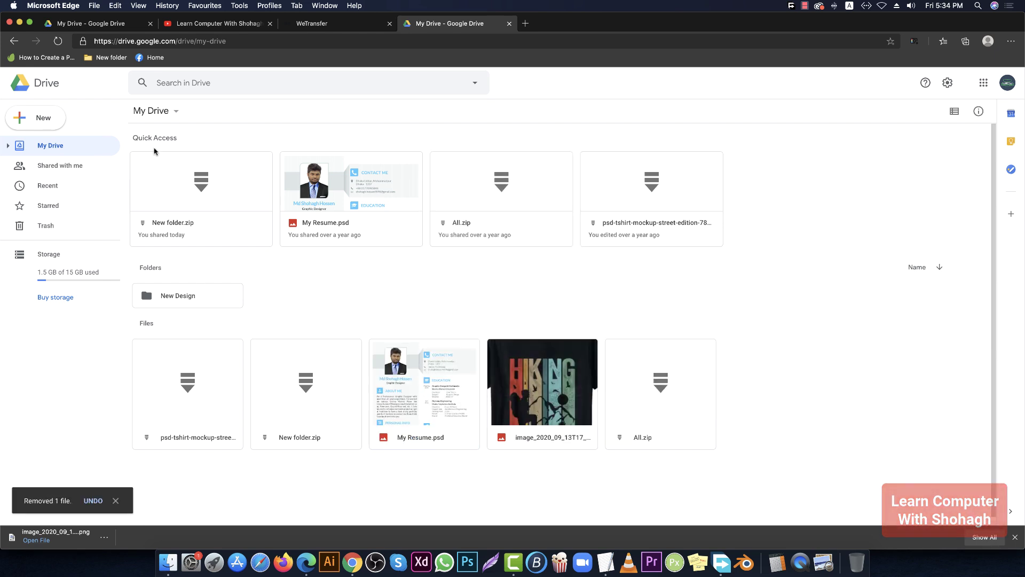
Step: Review Drive's options for creating new items and the list of other Google apps, closing both lists
click(53, 125)
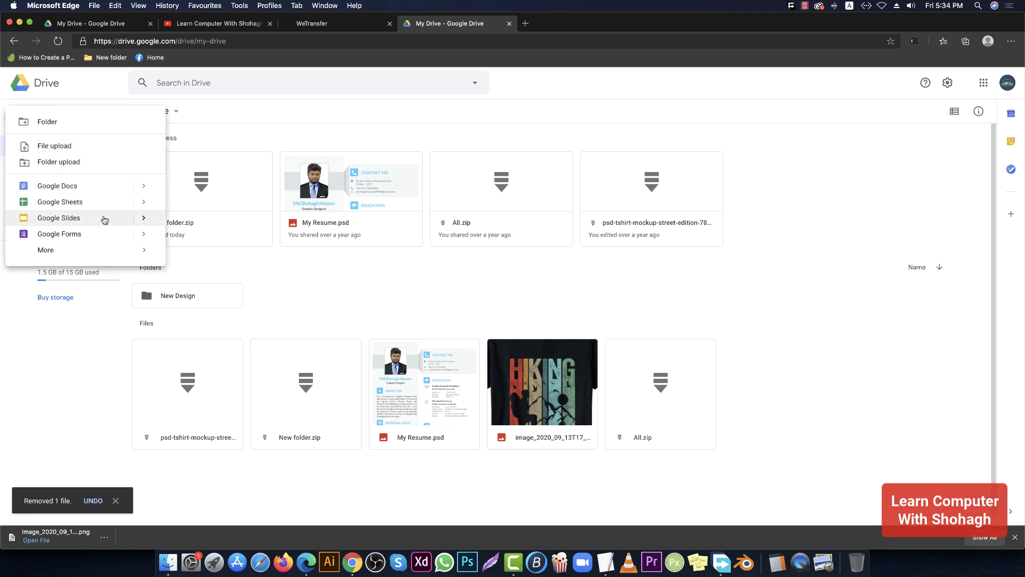
click(643, 314)
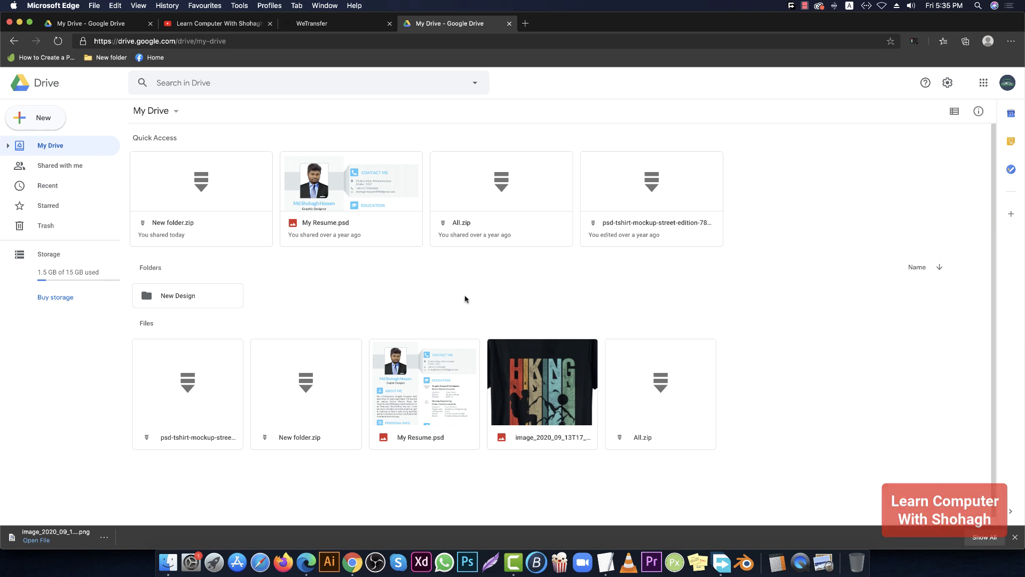
click(984, 83)
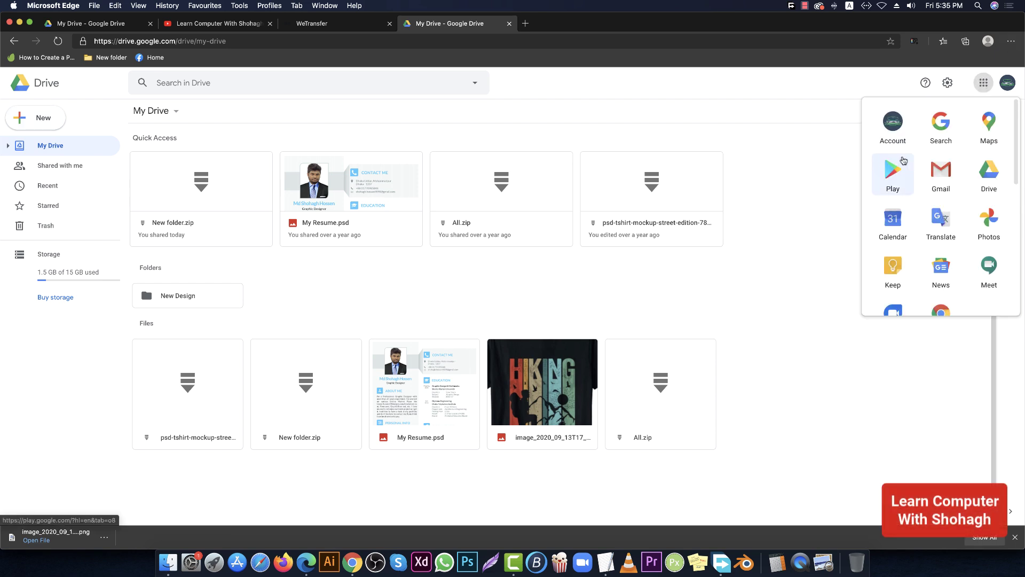
scroll(907, 208, down, 4)
click(859, 208)
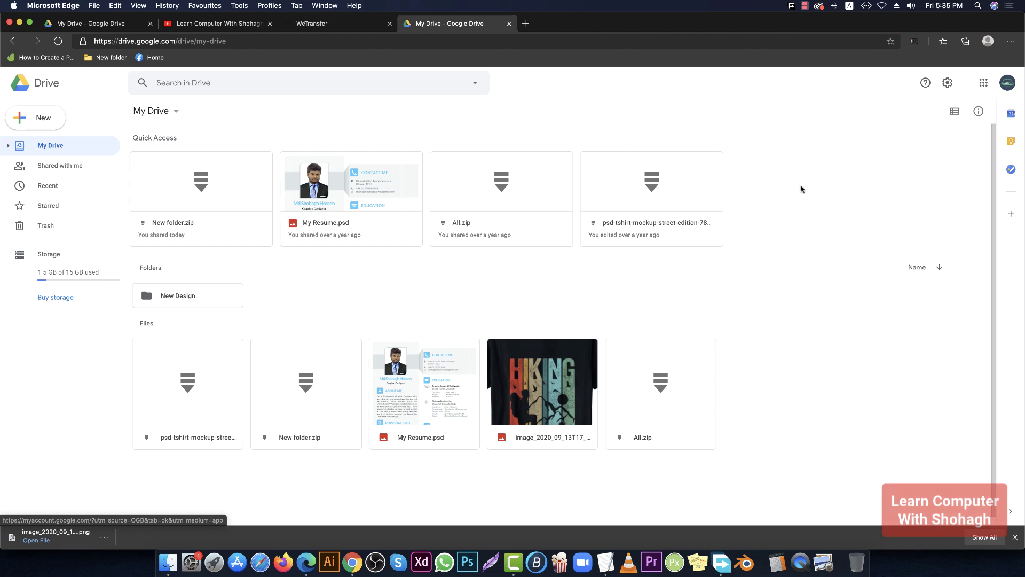
Step: Switch to WeTransfer, agree to its Terms of Service, and decline the advertising cookies
click(311, 24)
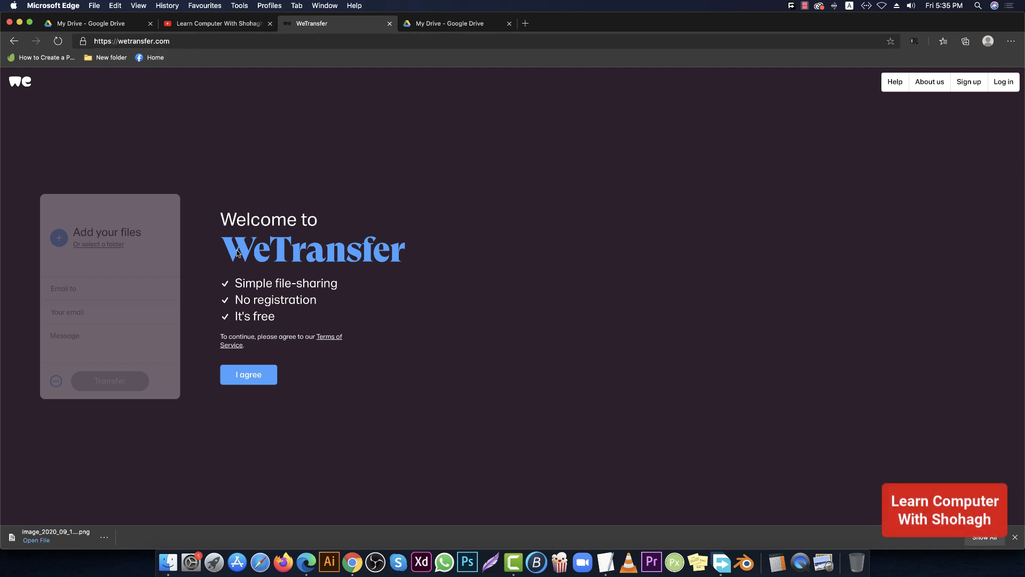
click(244, 380)
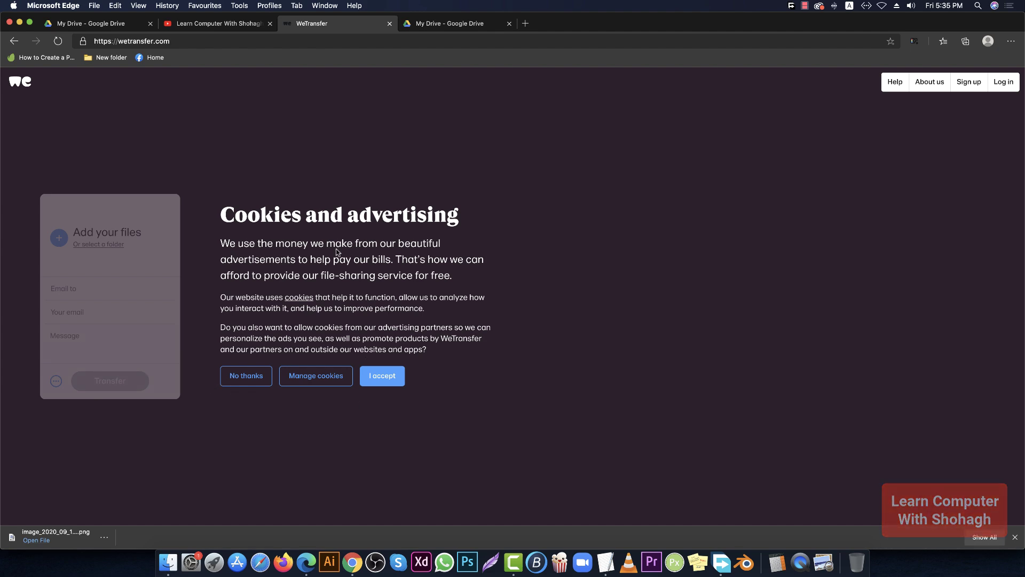
click(238, 377)
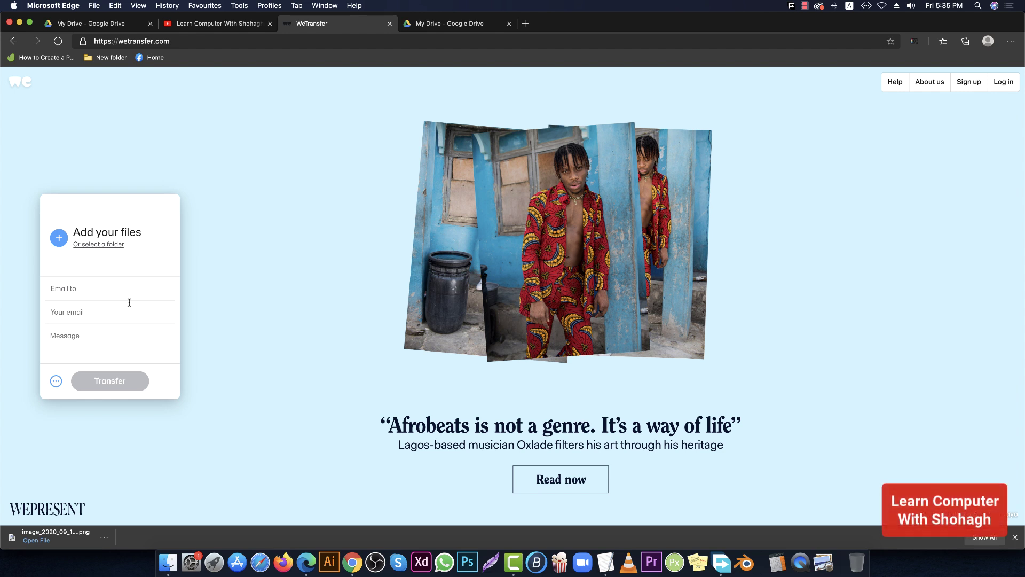
Step: Show the WeTransfer transfer options and set the transfer type to Get transfer link
click(56, 381)
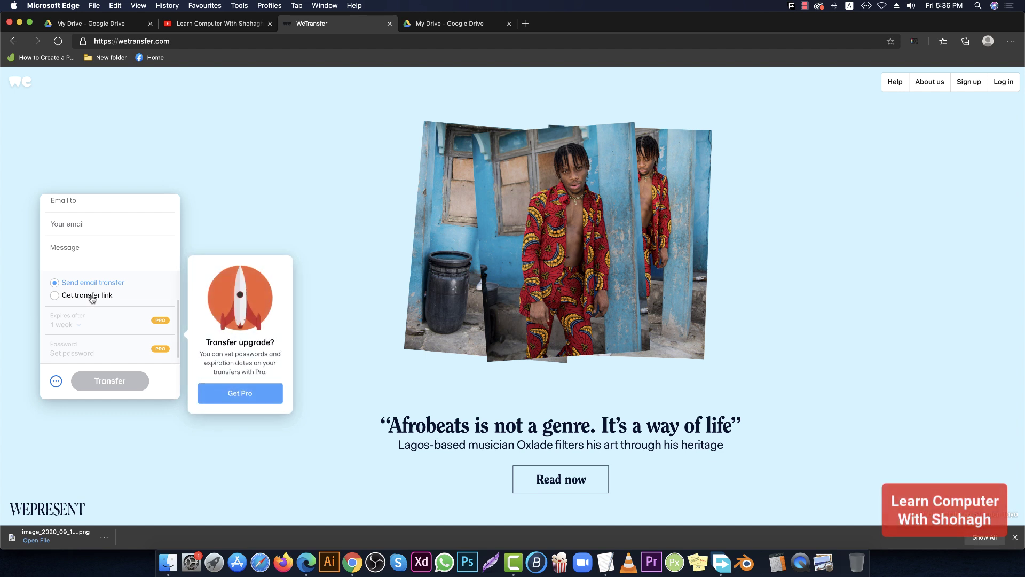
click(92, 297)
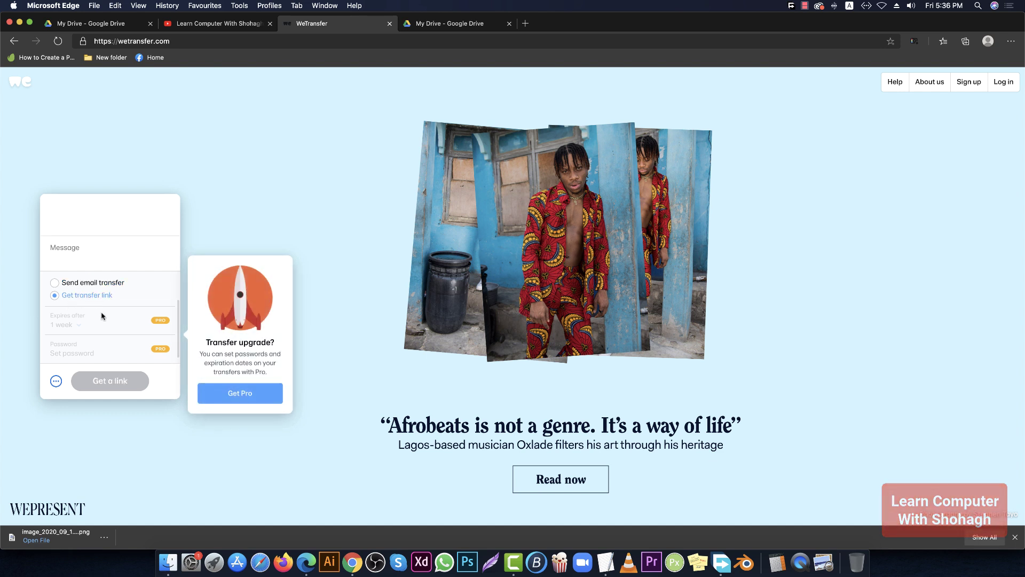